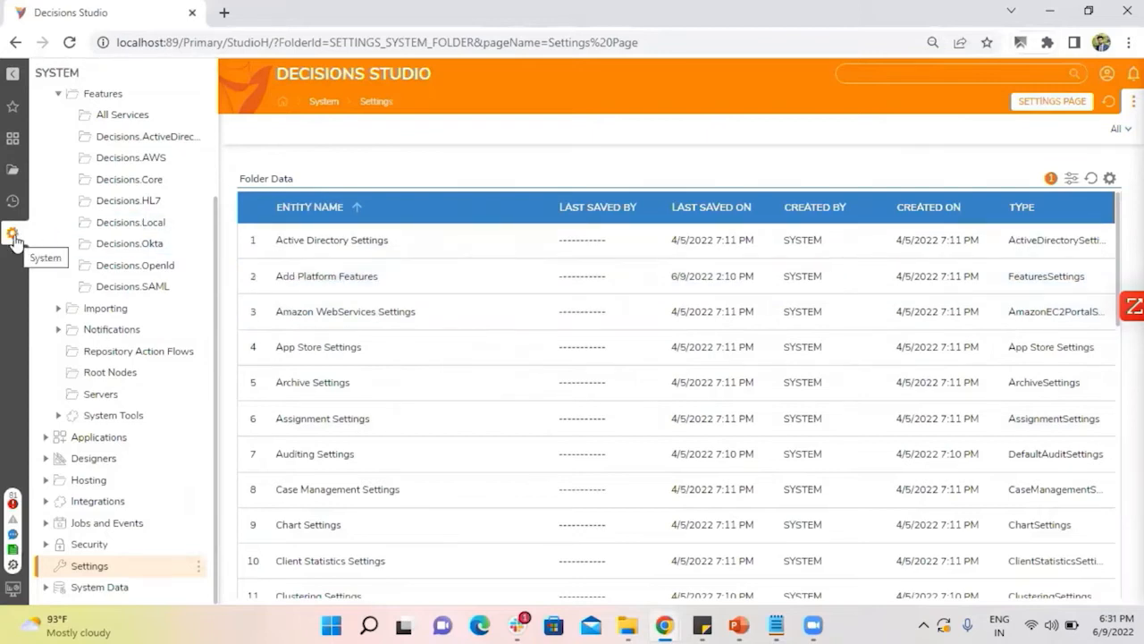
Open the Features folder under Administration, browse the available modules and read the details of the ActiveMQ module.
scroll(89, 223, up, 3)
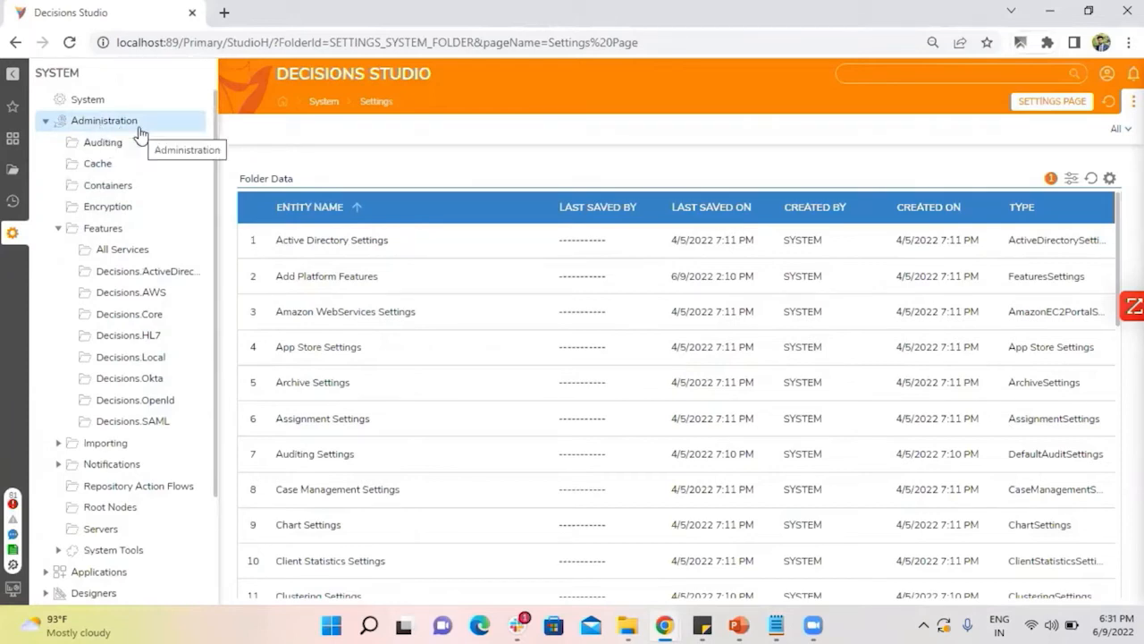
click(113, 228)
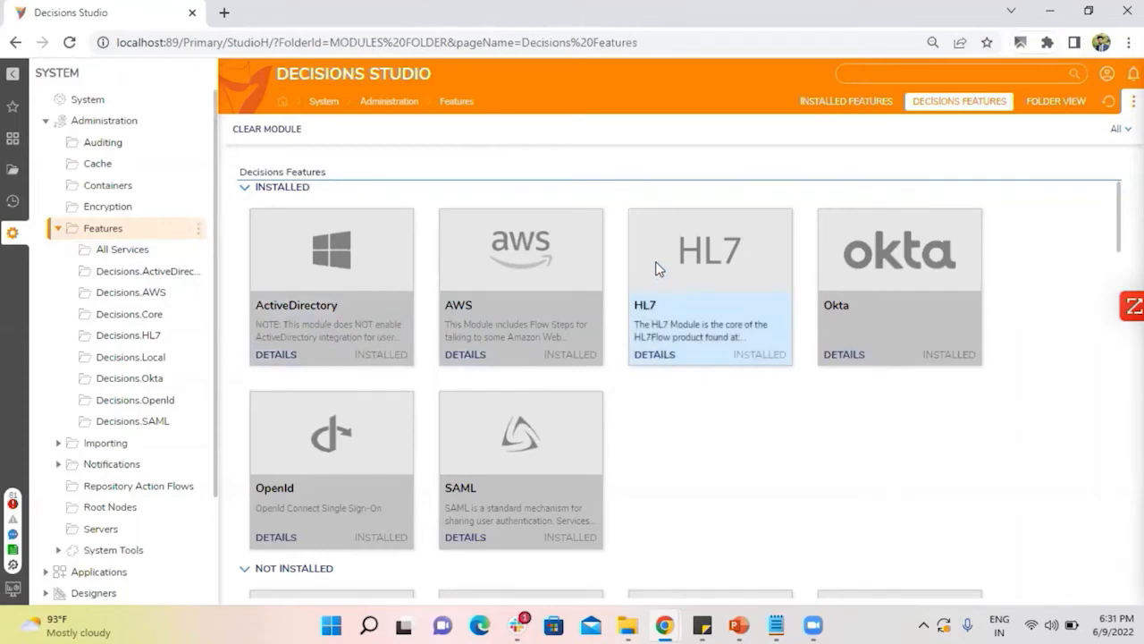
scroll(861, 268, down, 2)
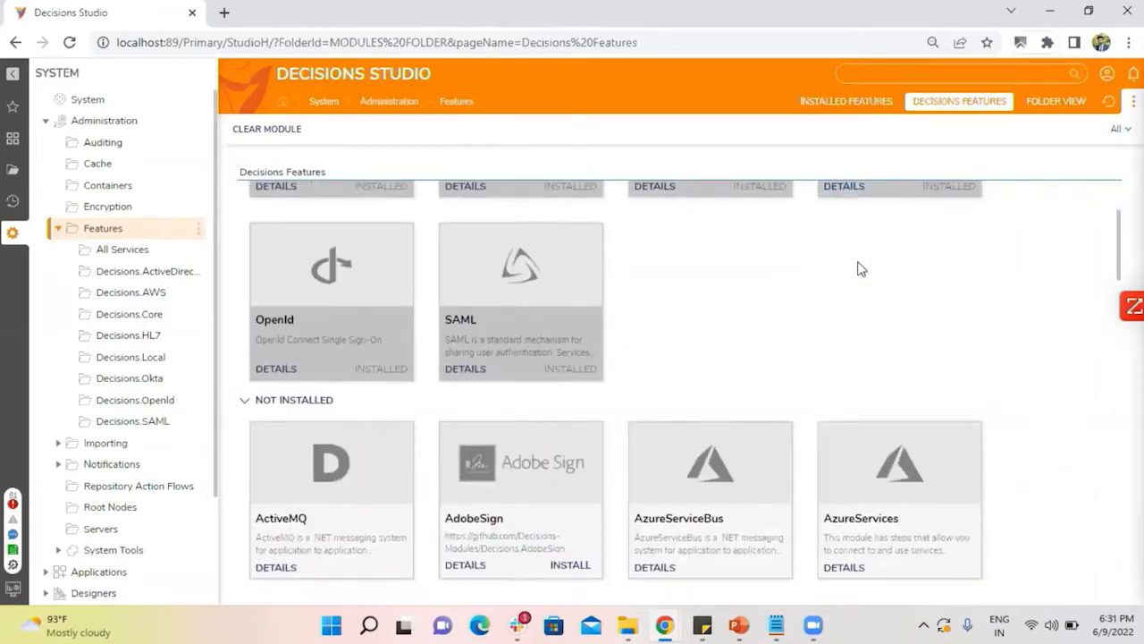
scroll(602, 350, down, 3)
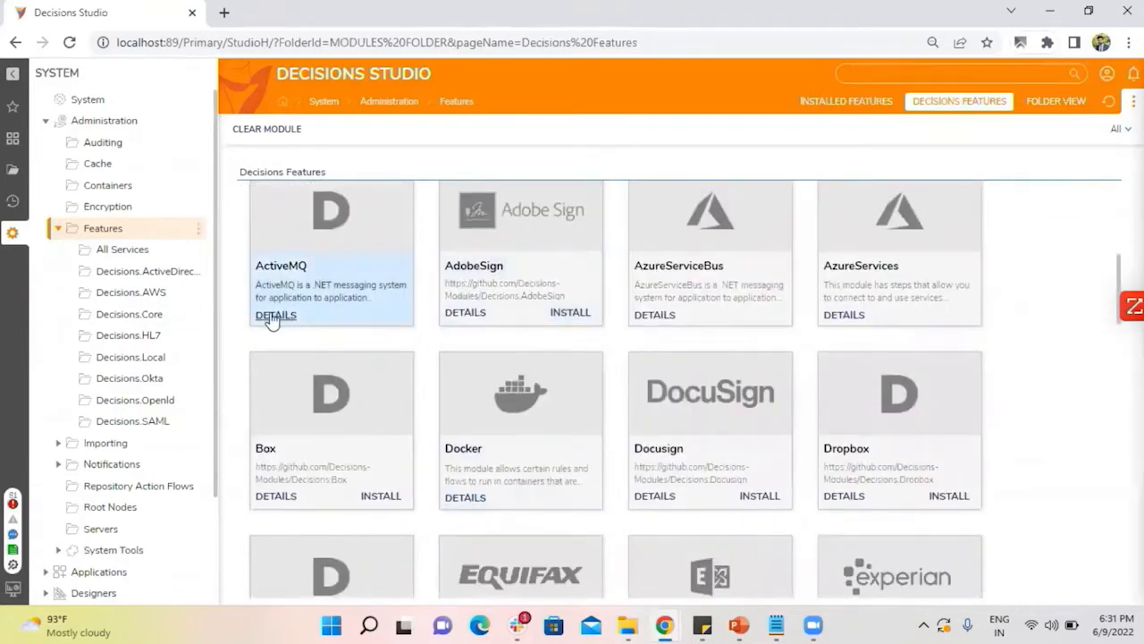
click(273, 318)
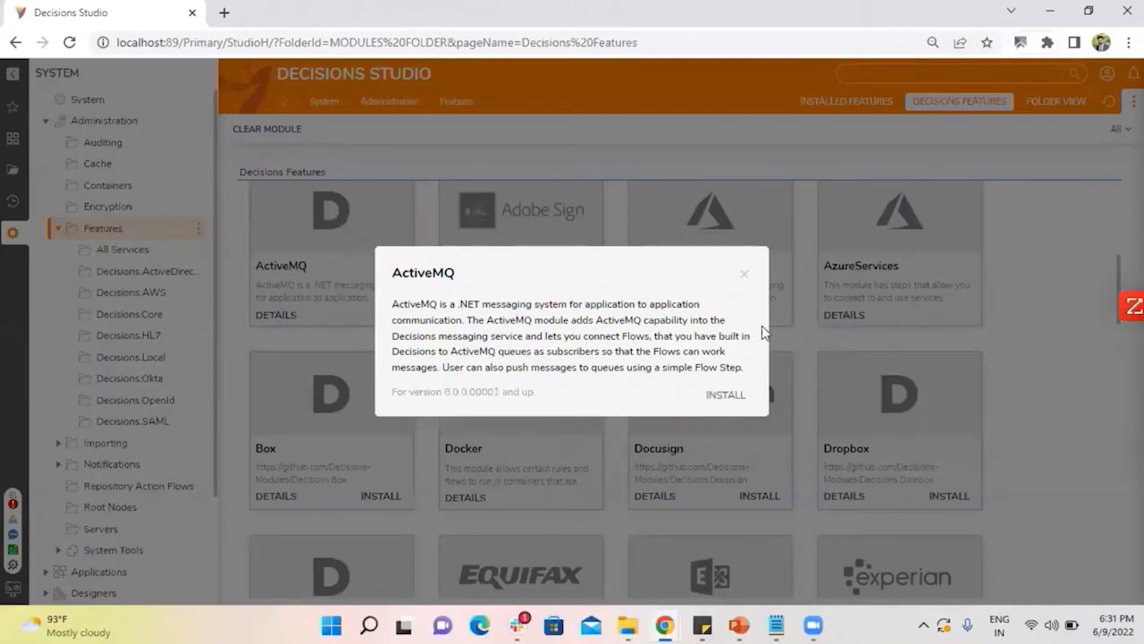
click(744, 277)
scroll(679, 313, up, 4)
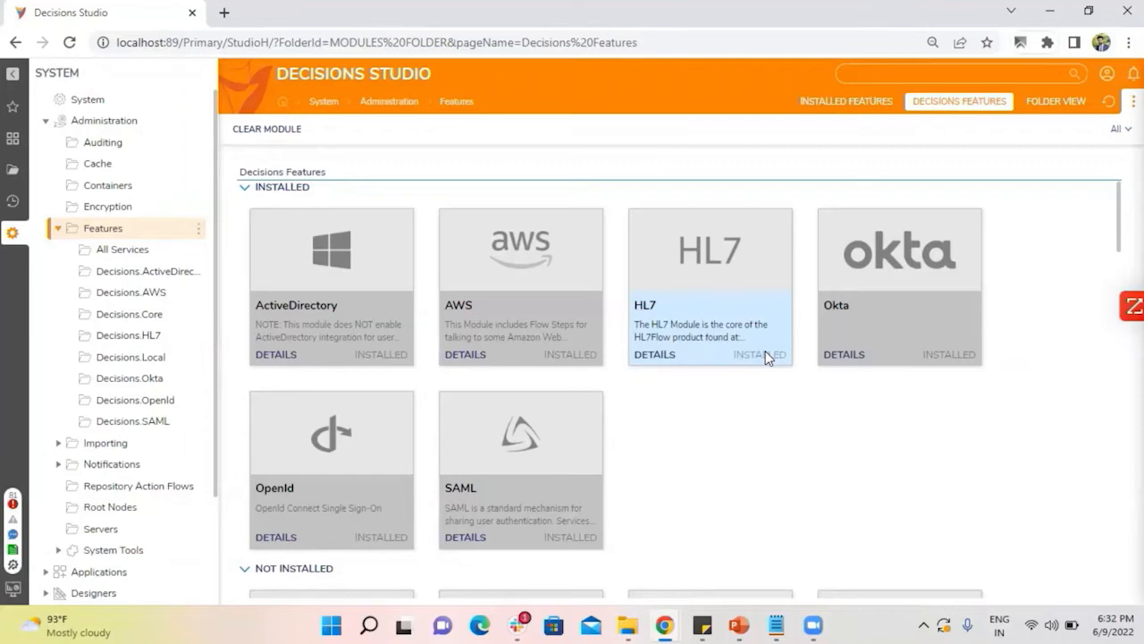
Go to the system Settings and open the Active Directory Settings for editing.
scroll(103, 411, down, 2)
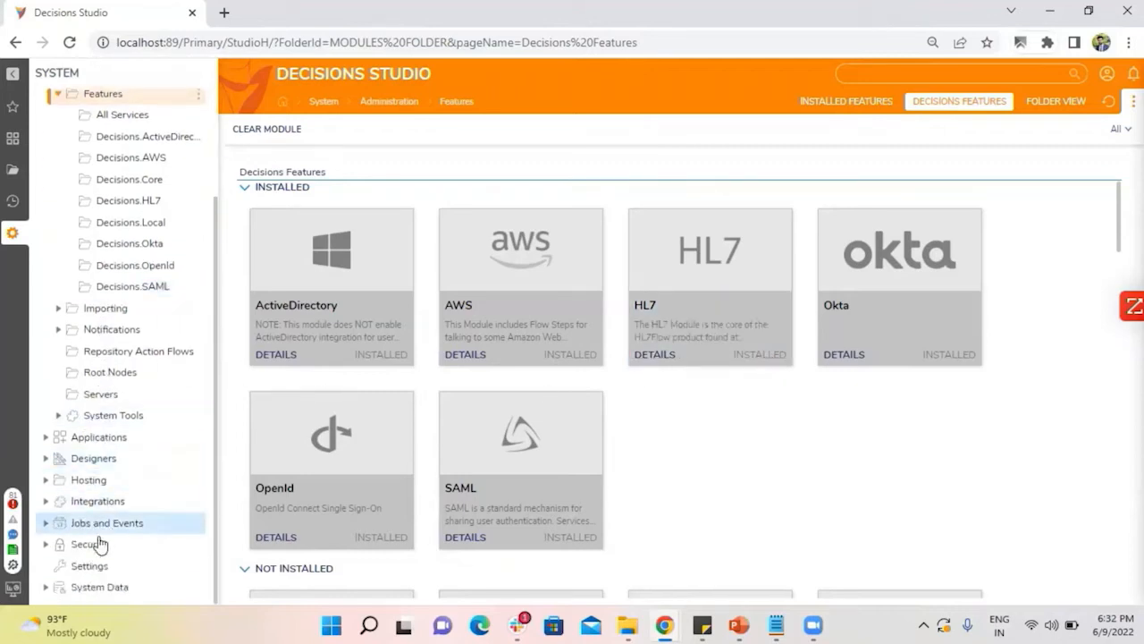
click(89, 566)
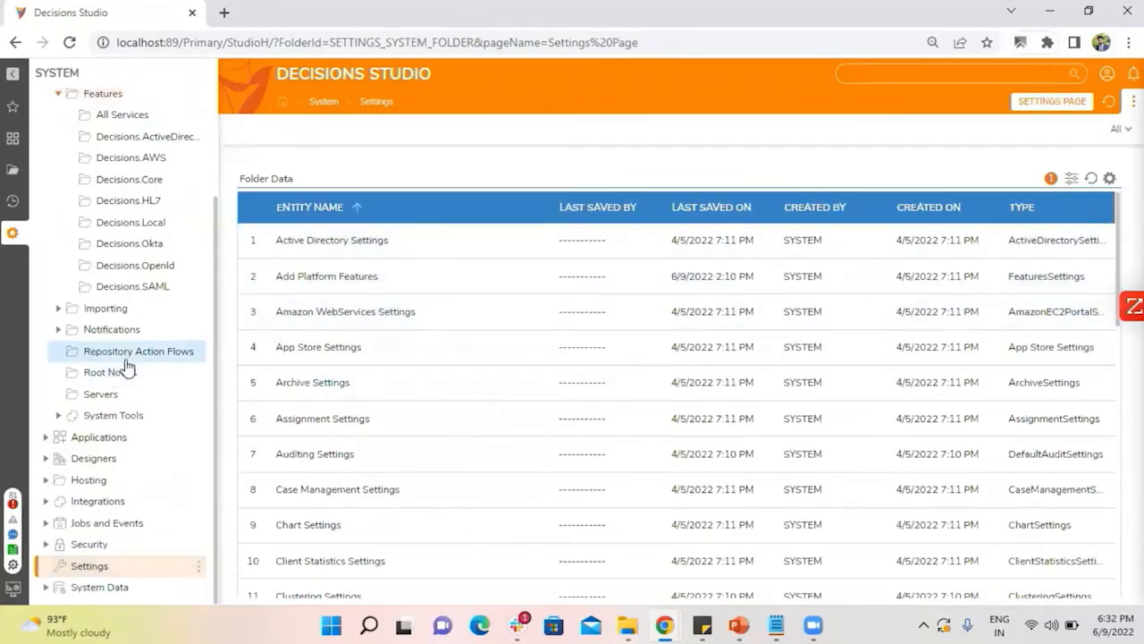
scroll(125, 357, up, 1)
scroll(128, 193, down, 1)
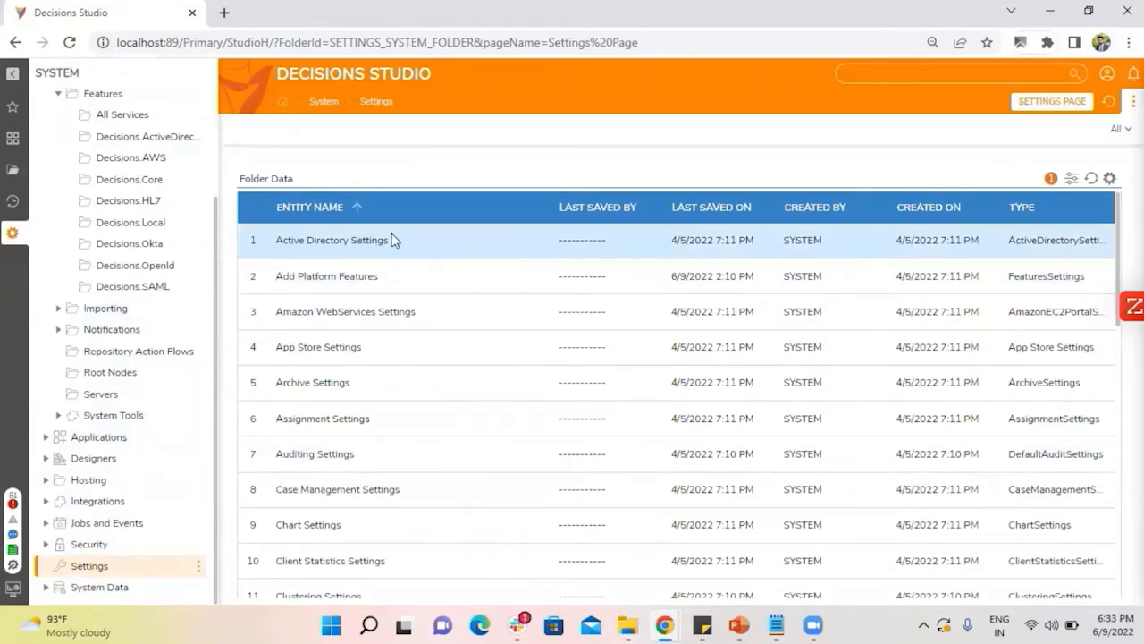
right_click(332, 242)
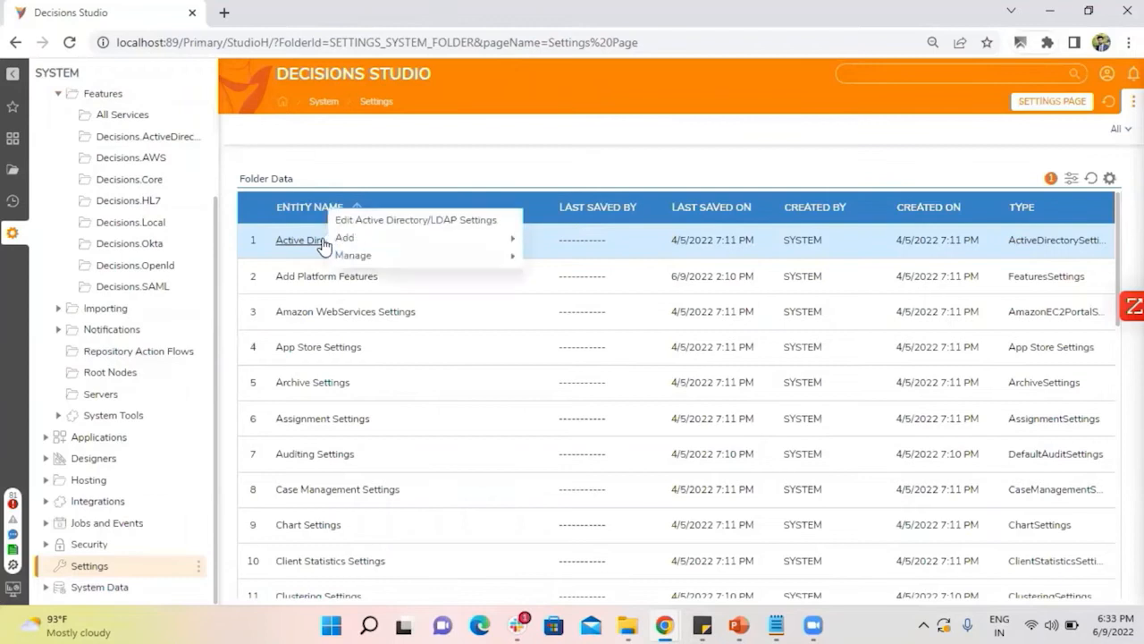
click(380, 227)
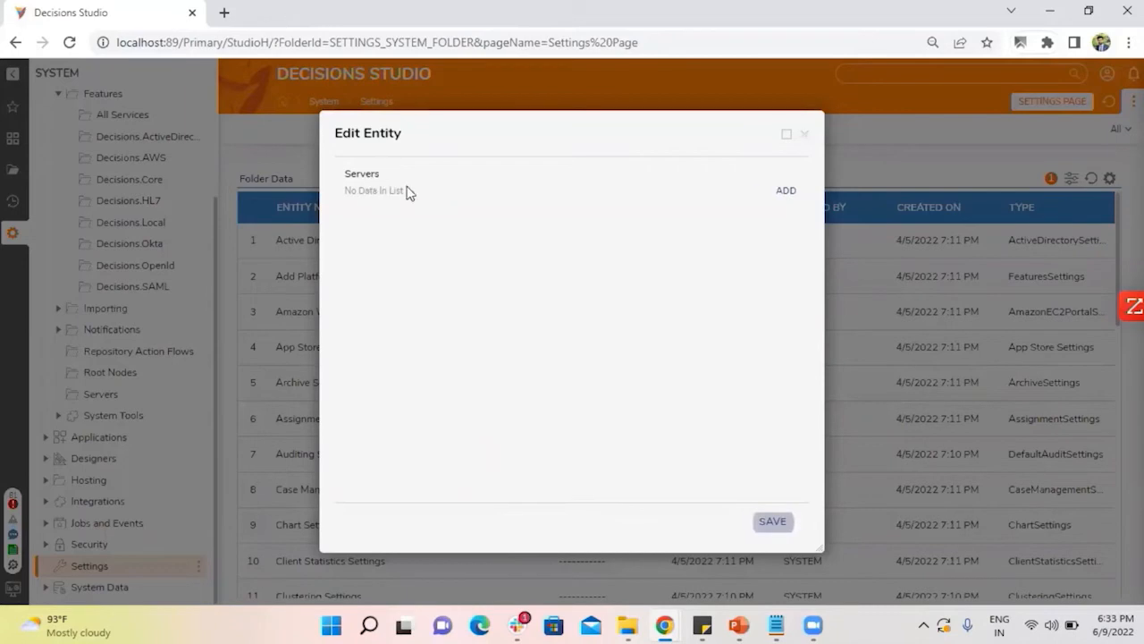
Start a new Active Directory server entry and examine its portal, server and synchronization settings, including the available synchronization options.
click(786, 193)
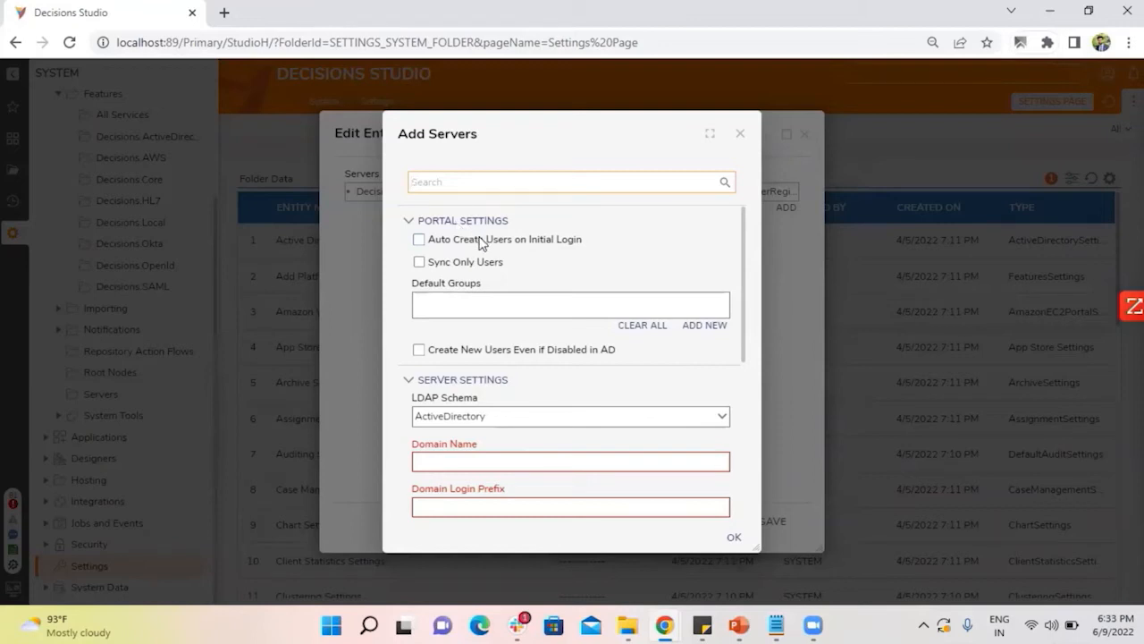
scroll(488, 268, down, 2)
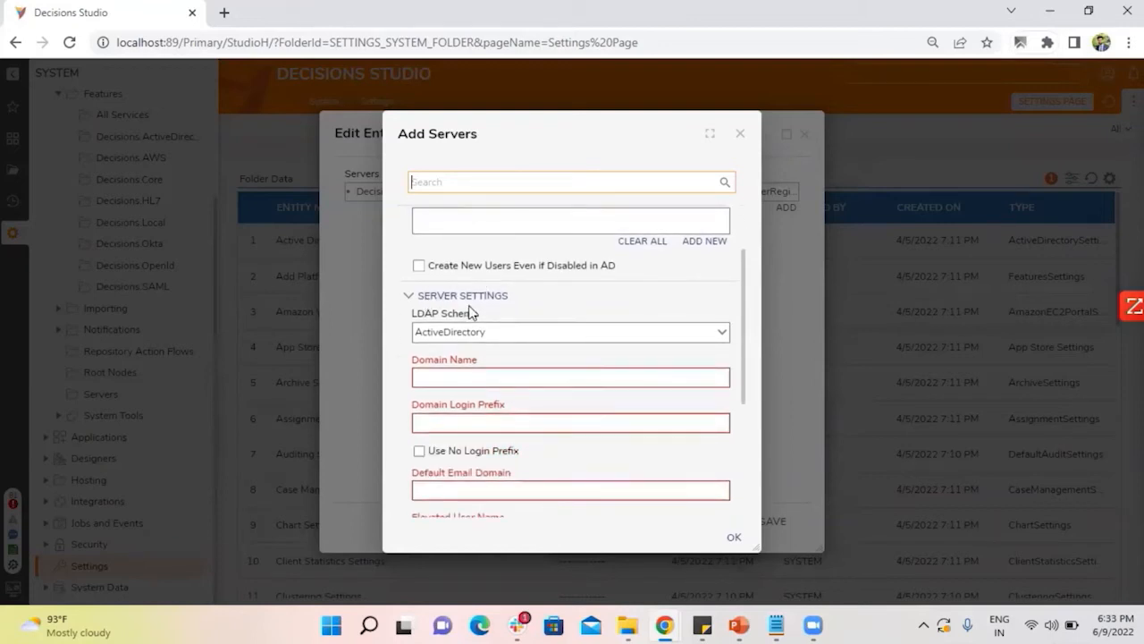
scroll(476, 306, down, 5)
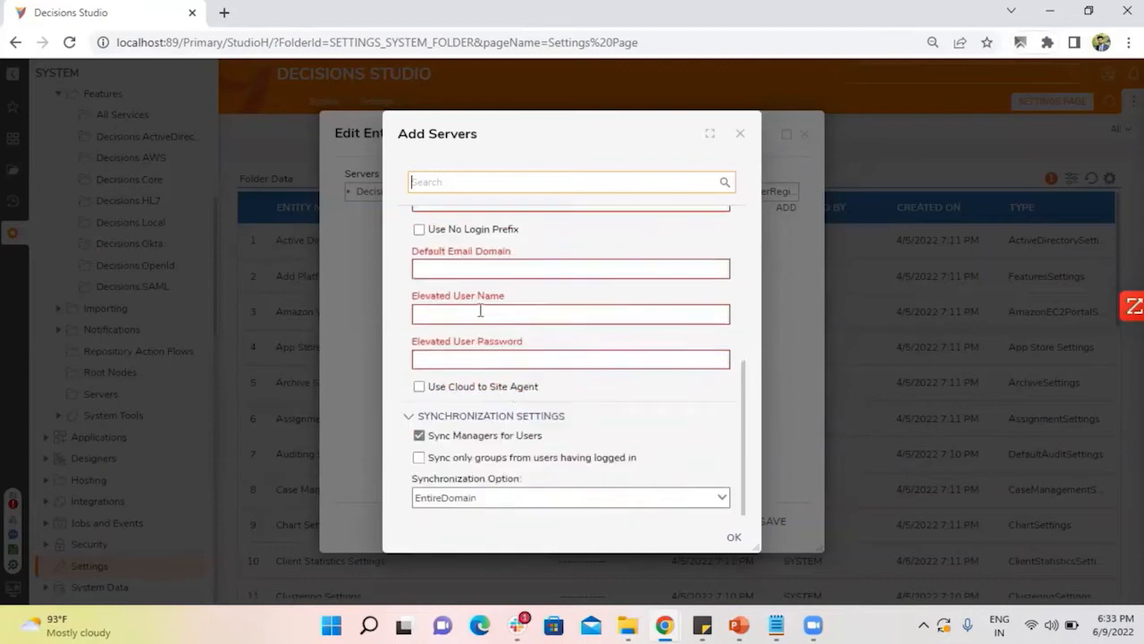
scroll(527, 420, up, 7)
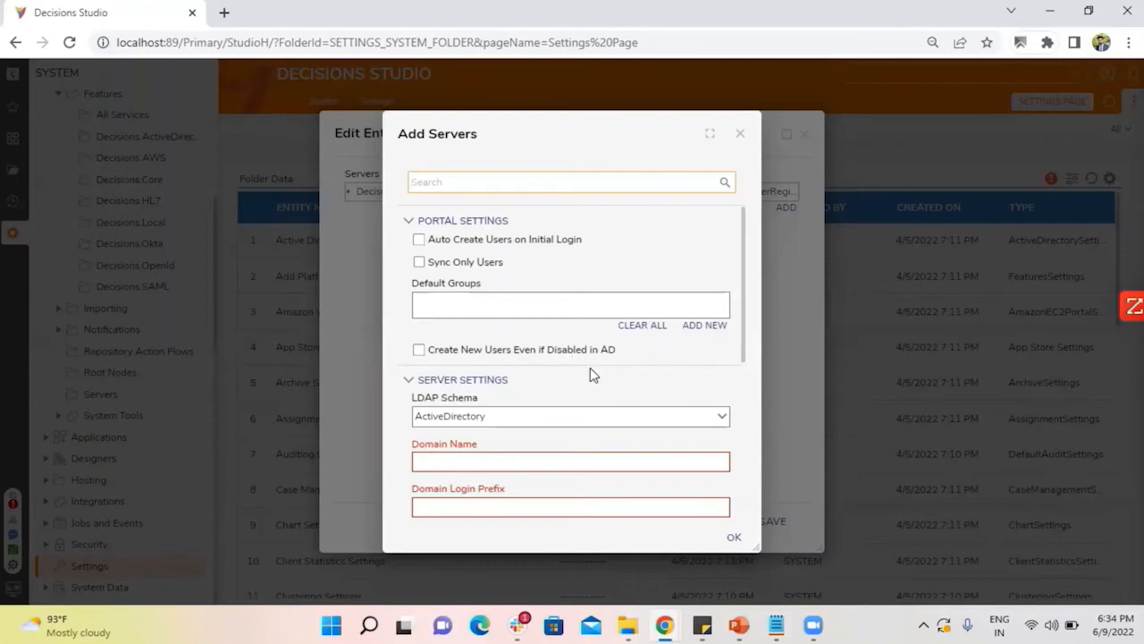
scroll(590, 373, down, 1)
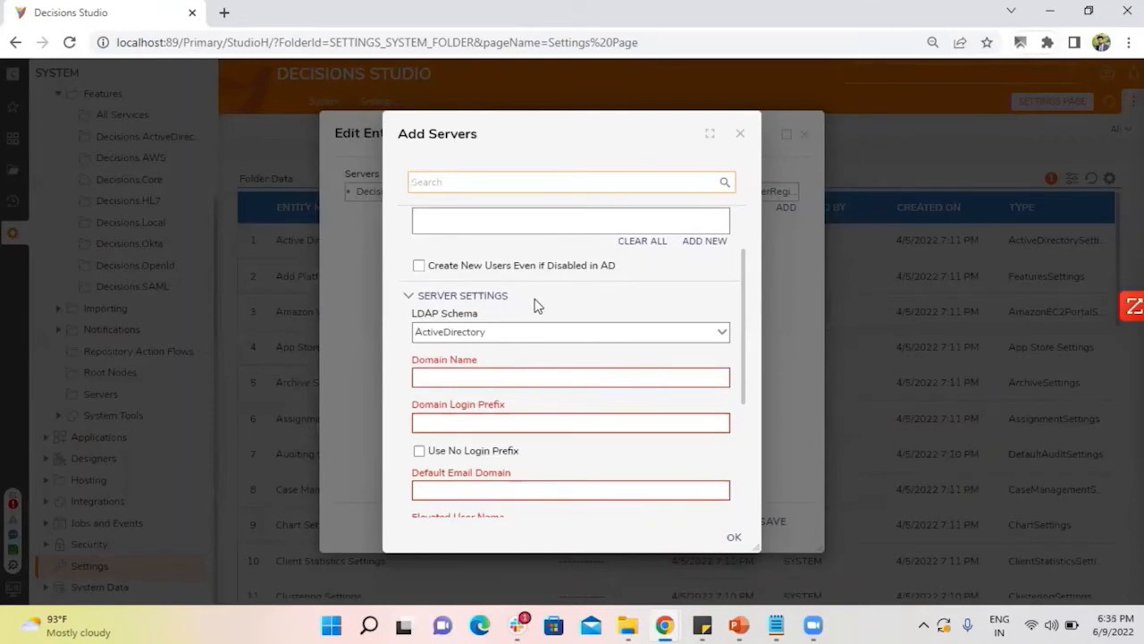
scroll(536, 305, down, 1)
mouse_move(498, 285)
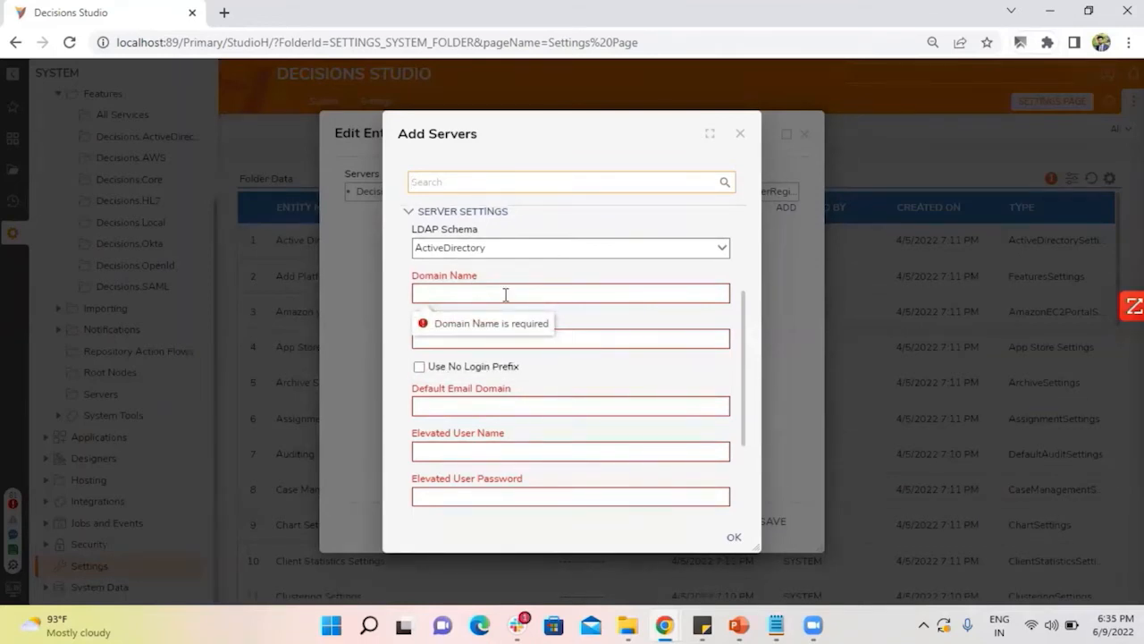
scroll(572, 340, down, 2)
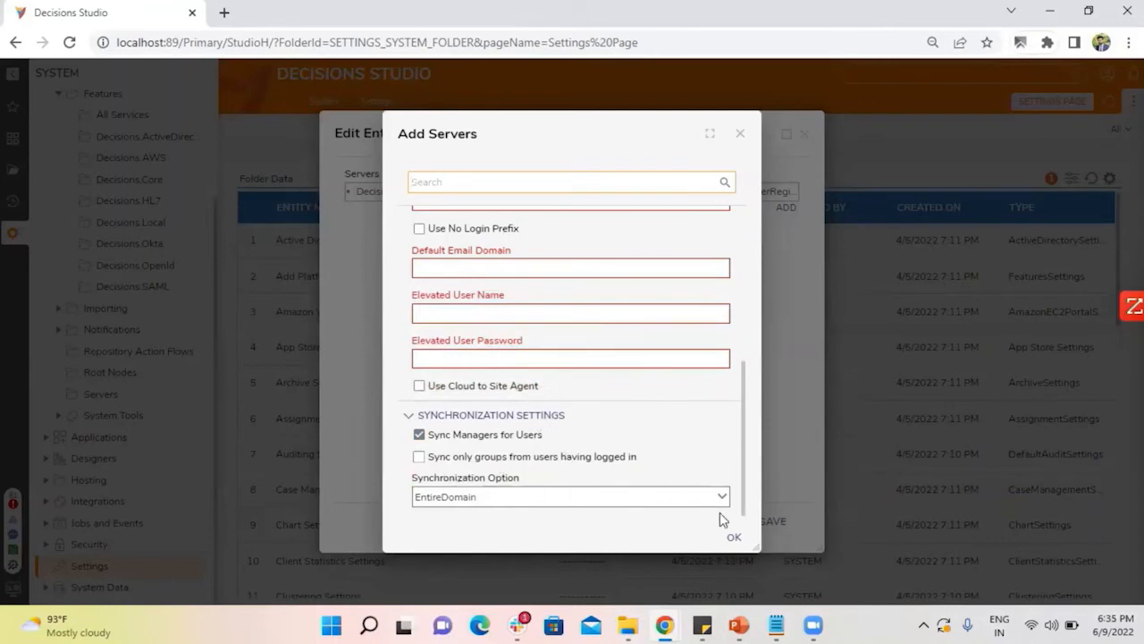
click(720, 498)
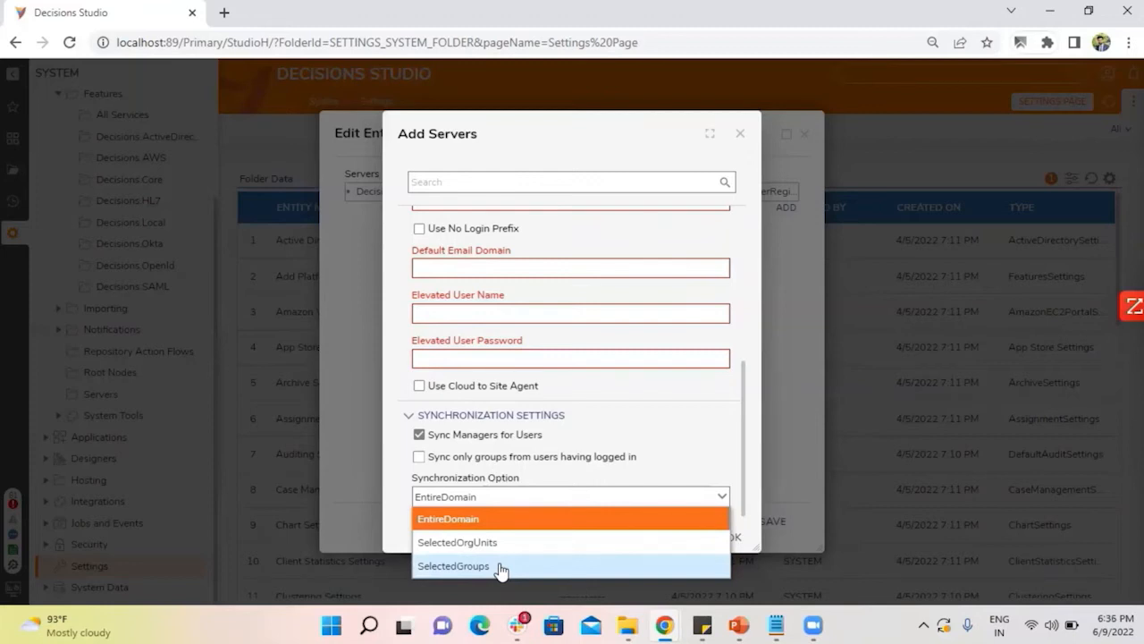
click(759, 464)
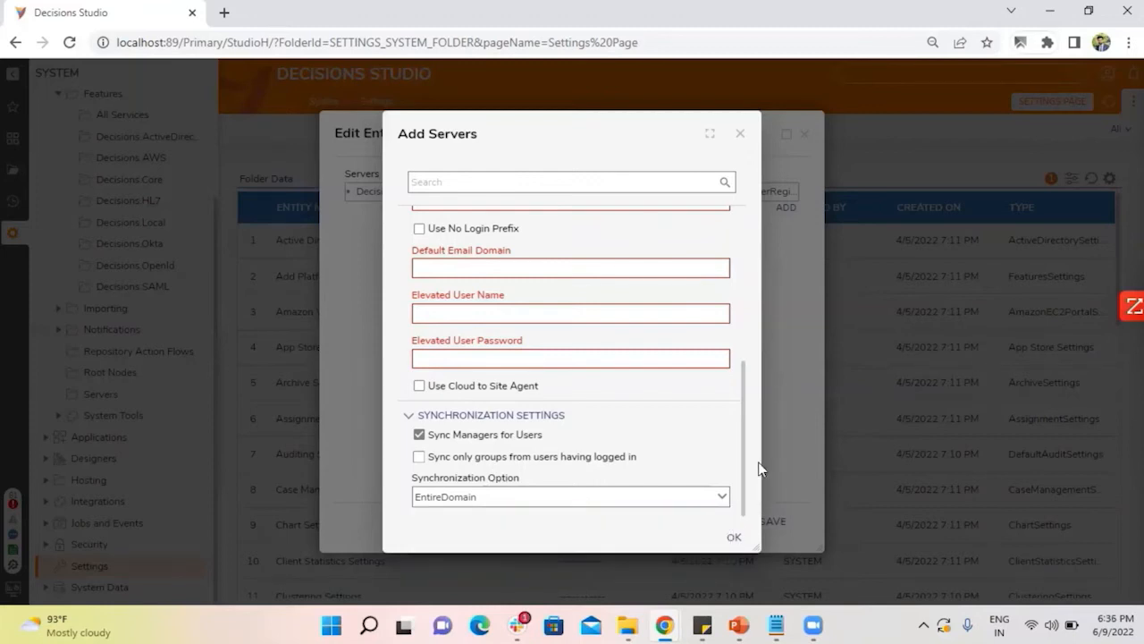
Try to confirm the blank server entry, discard it, and save the Active Directory settings.
click(734, 536)
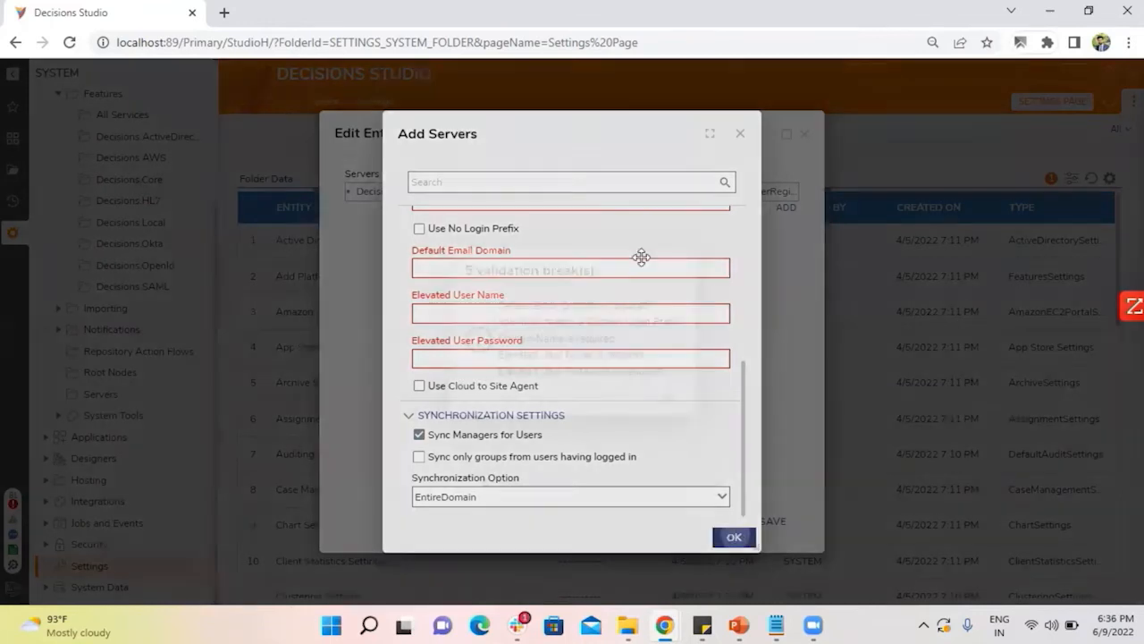
click(672, 268)
click(740, 134)
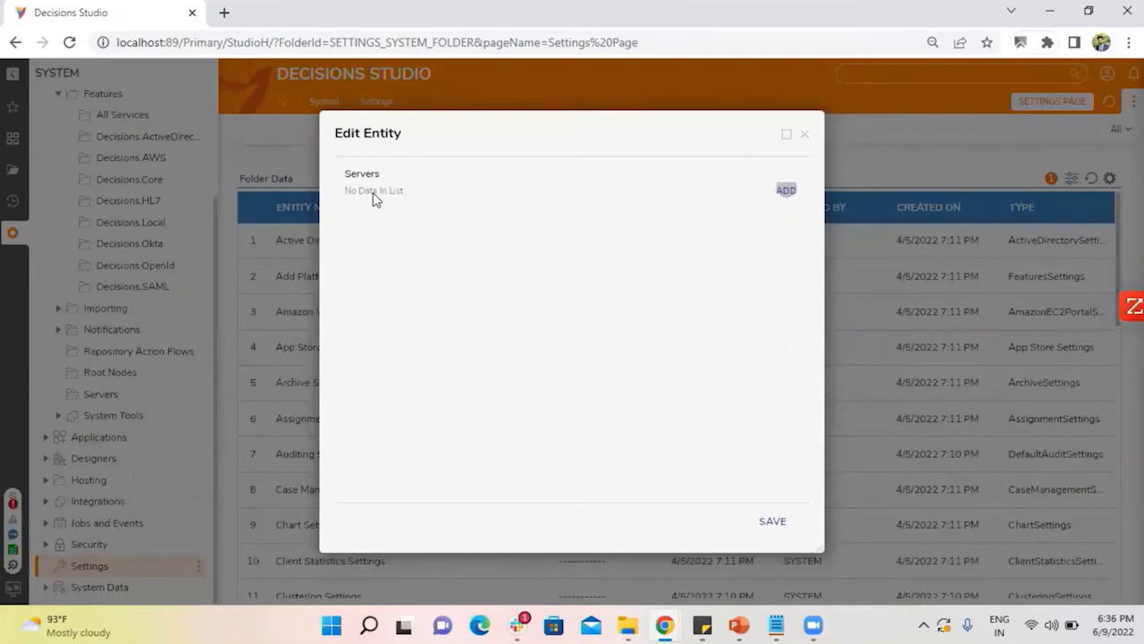
click(773, 527)
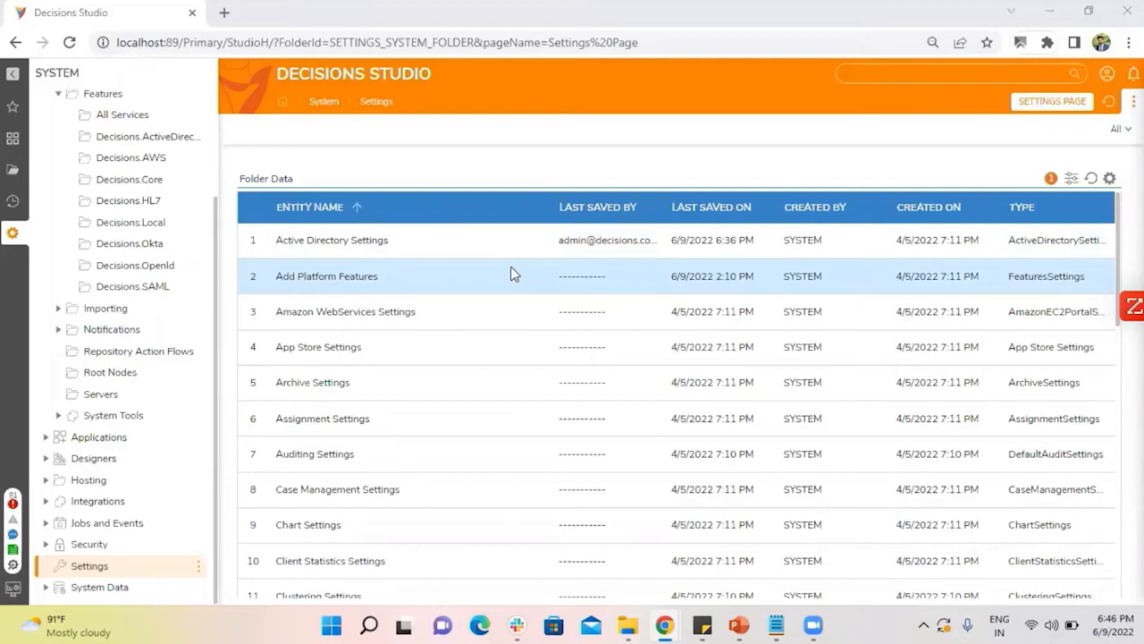
Review the installed modules in the Features folder and return to the system Settings.
scroll(140, 247, up, 3)
click(116, 230)
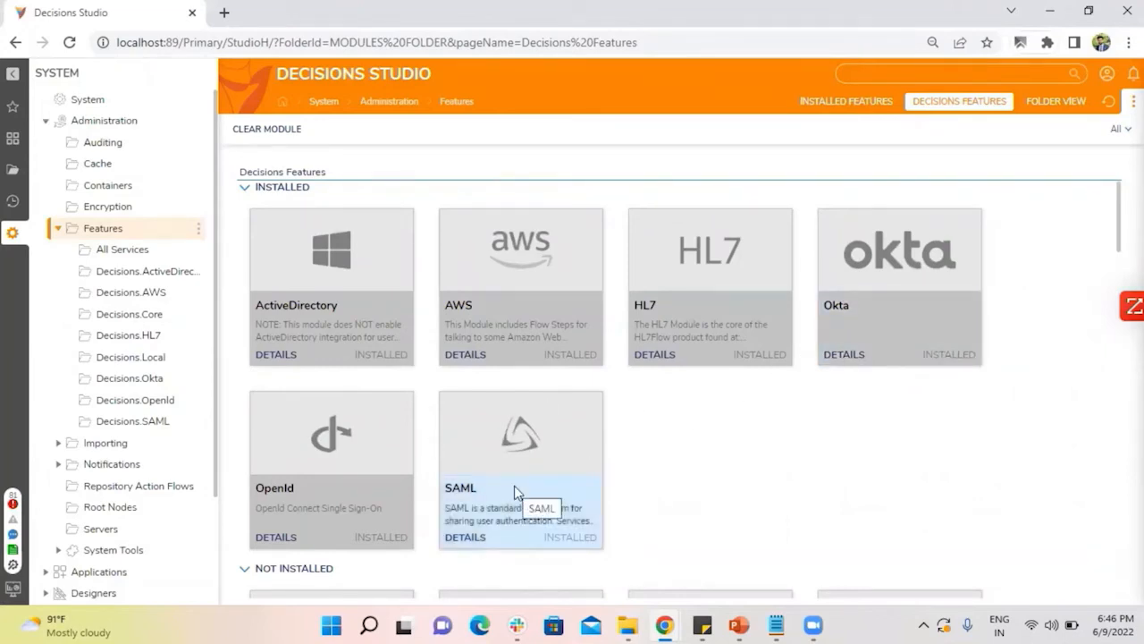
scroll(92, 396, down, 2)
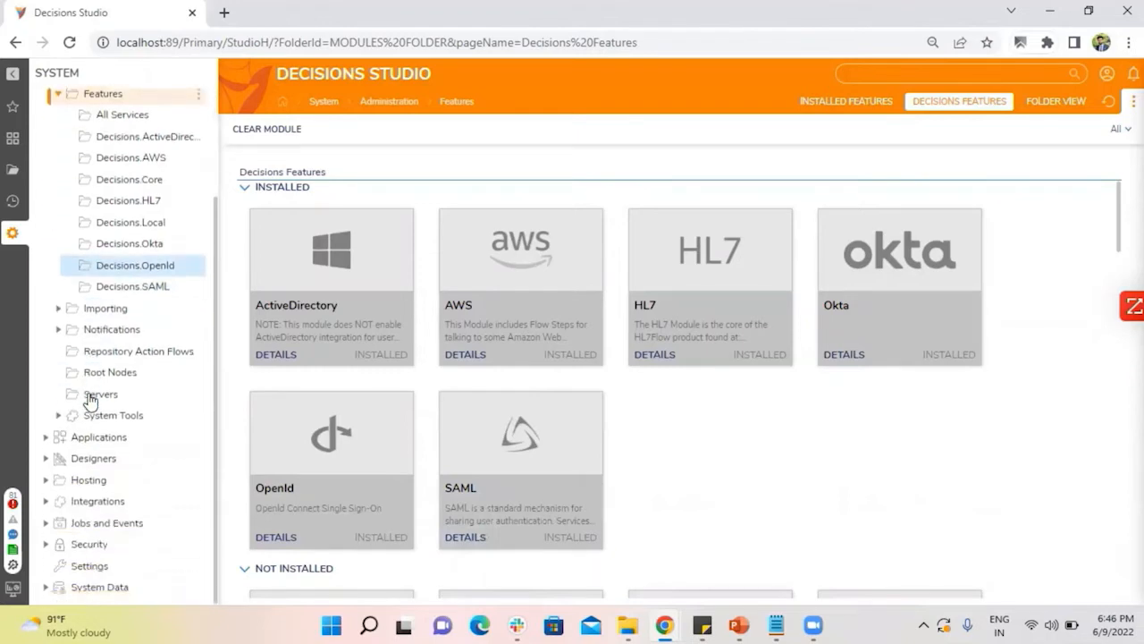
click(97, 566)
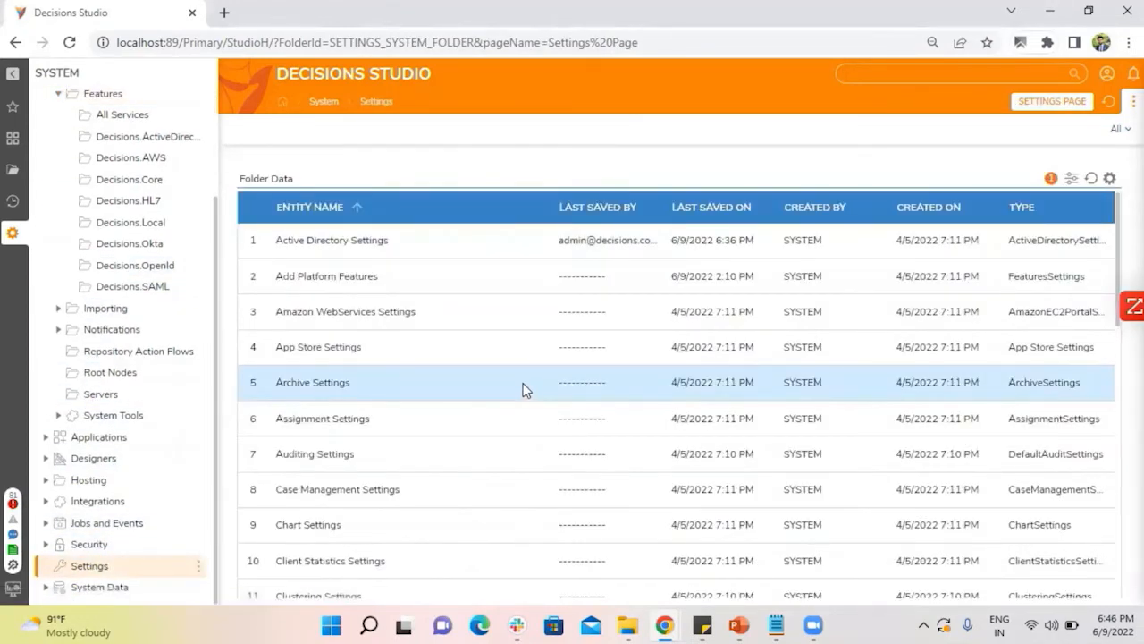
Open the Okta Settings for editing, review the management and SSO fields, and close them without saving.
scroll(525, 390, down, 9)
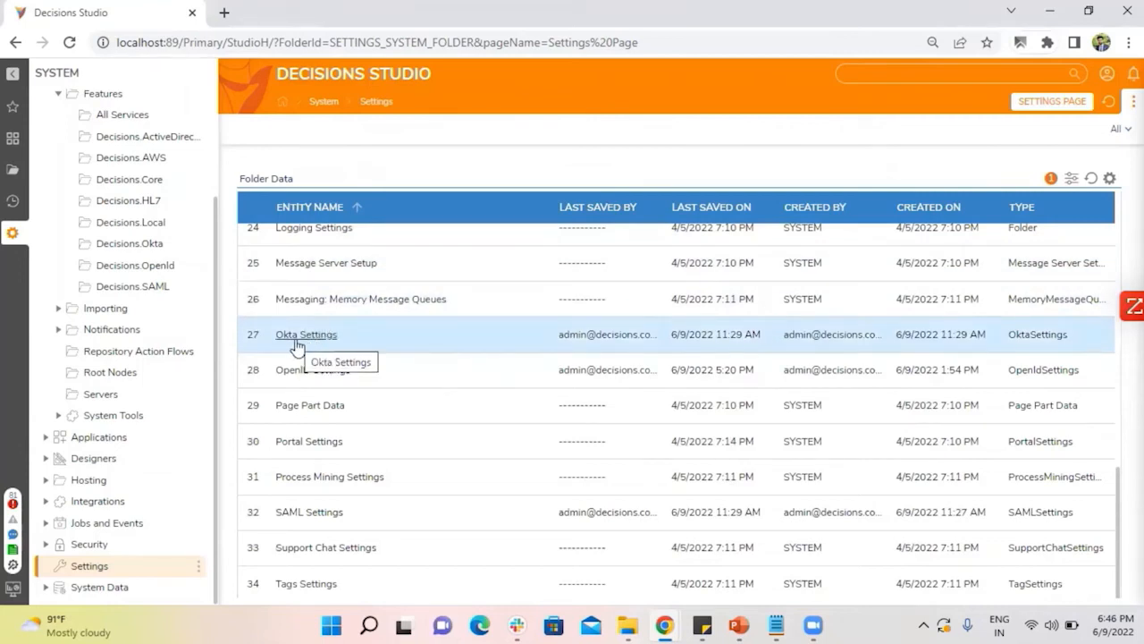
click(296, 345)
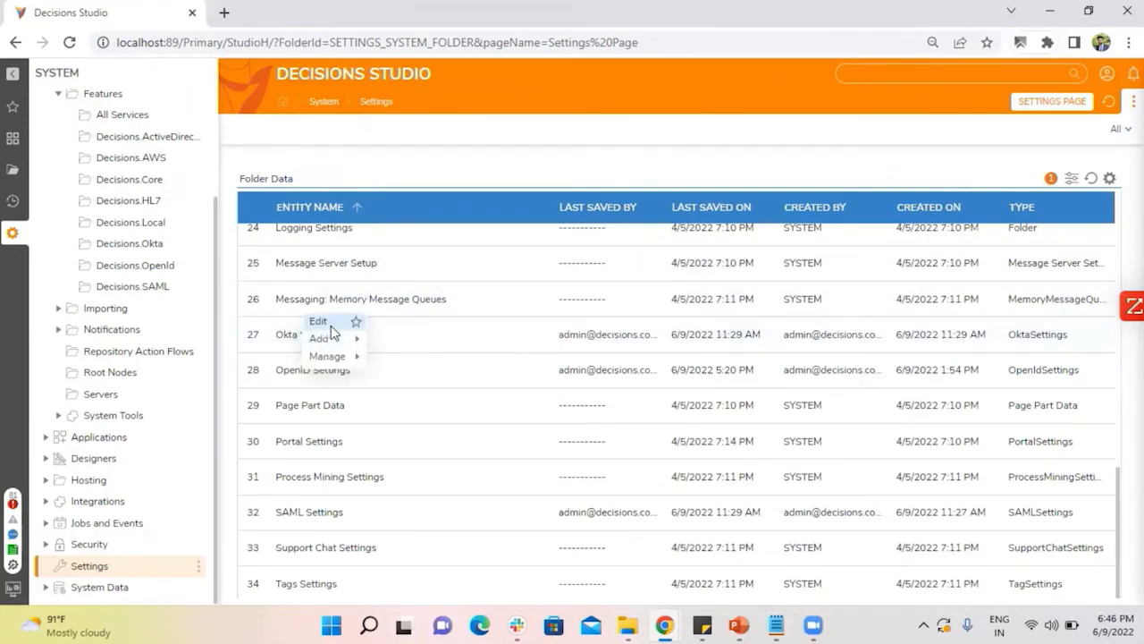
click(318, 322)
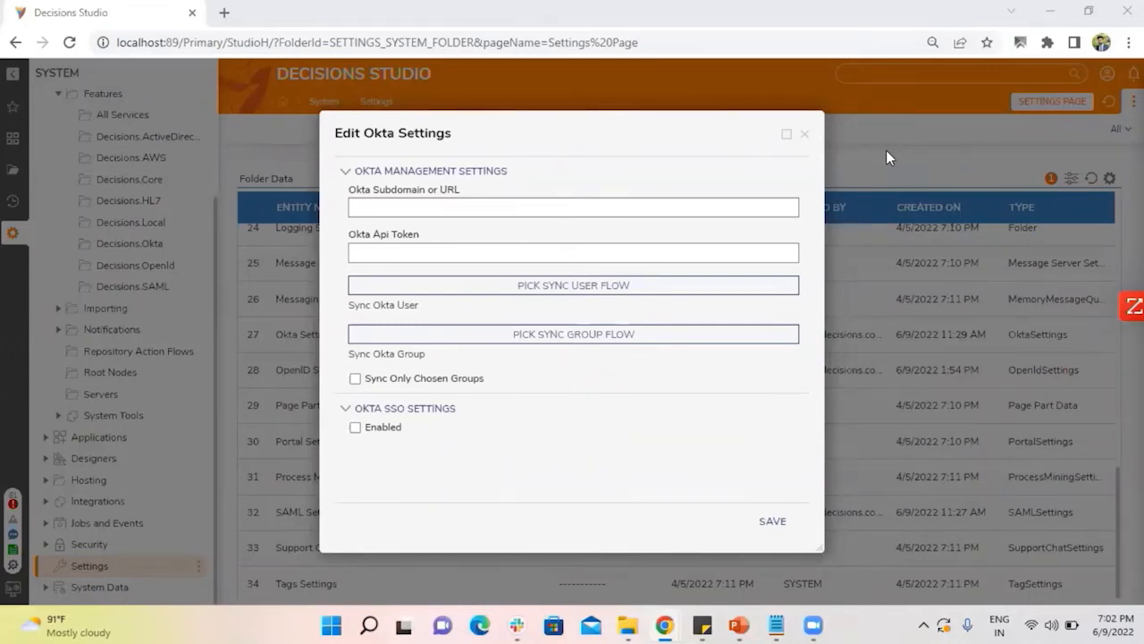
click(805, 134)
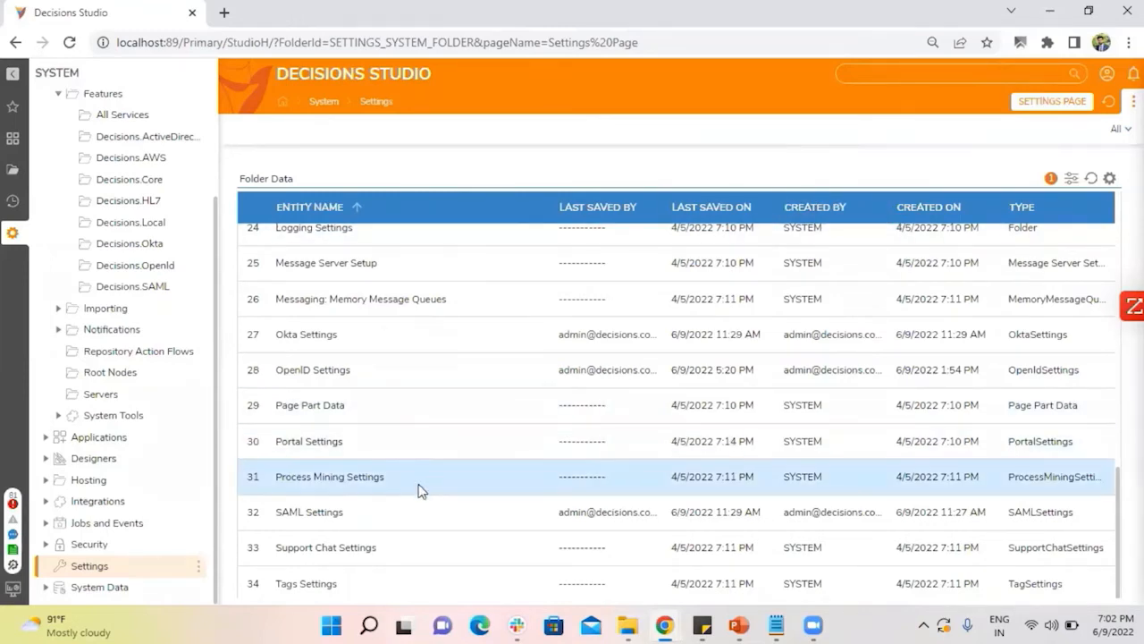
Open the SAML Settings for editing, turn on Enabled, and check the available primary identity provider choices.
click(310, 513)
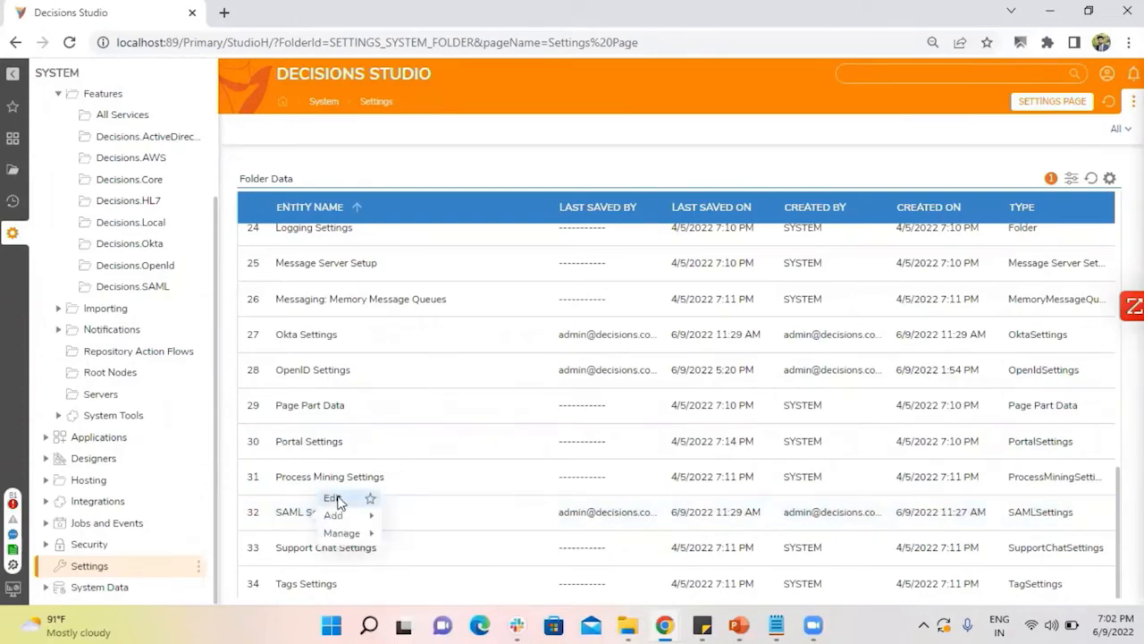
click(333, 498)
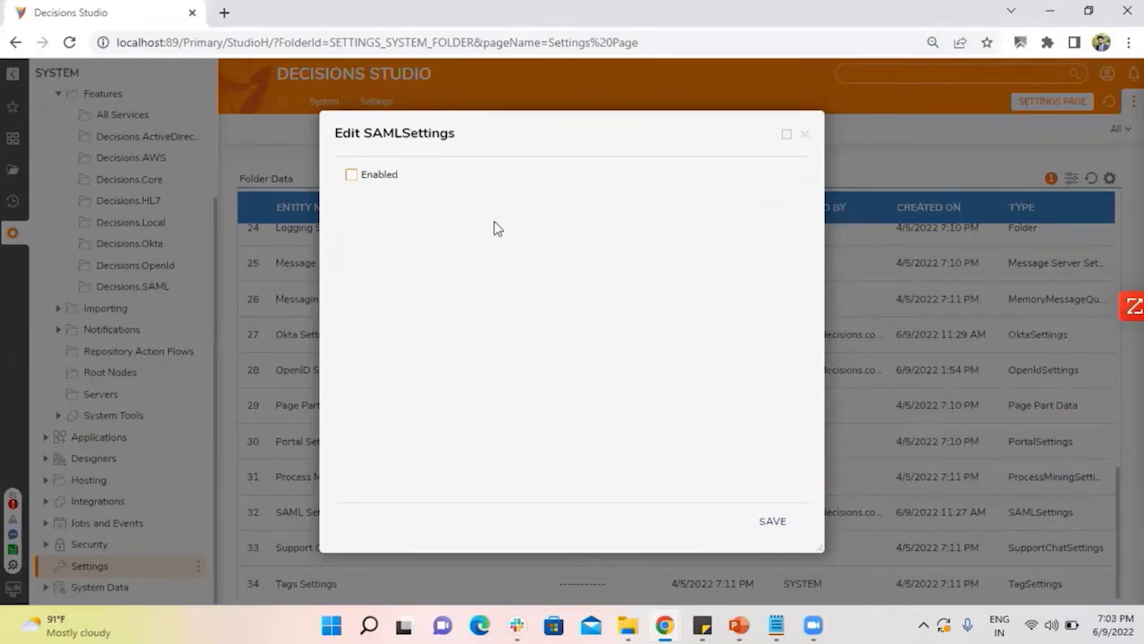
click(352, 177)
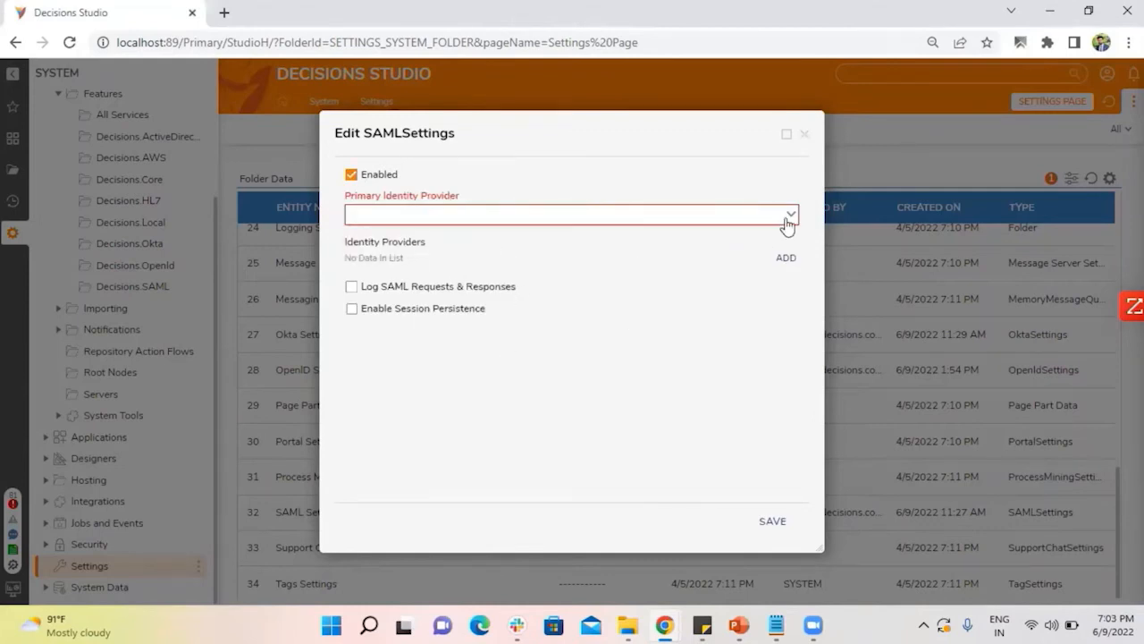
mouse_move(791, 220)
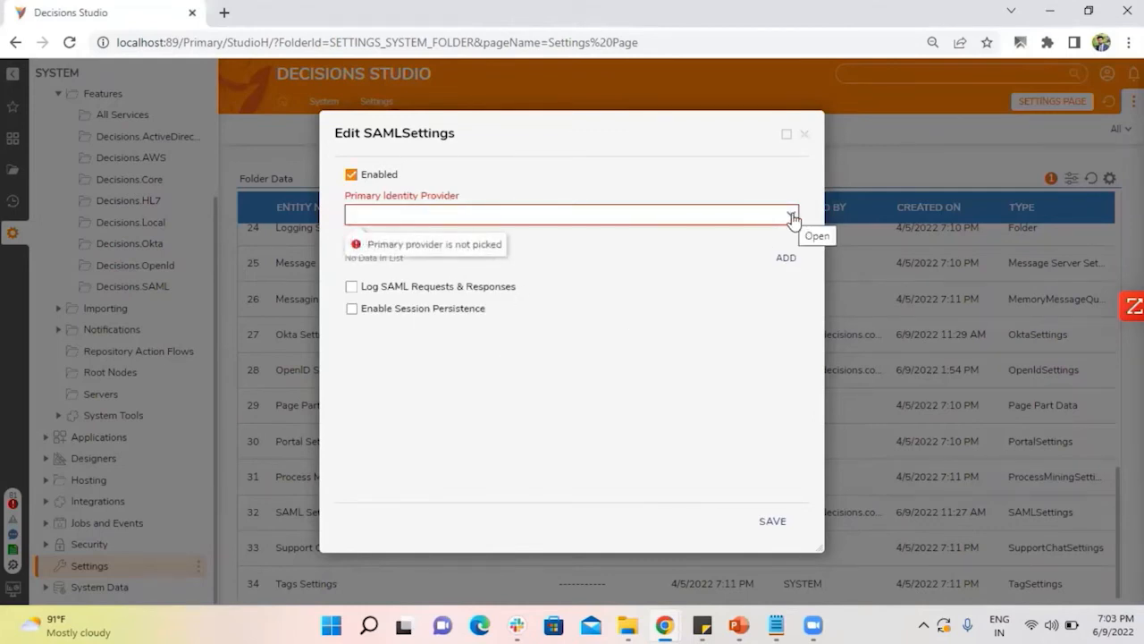
click(788, 219)
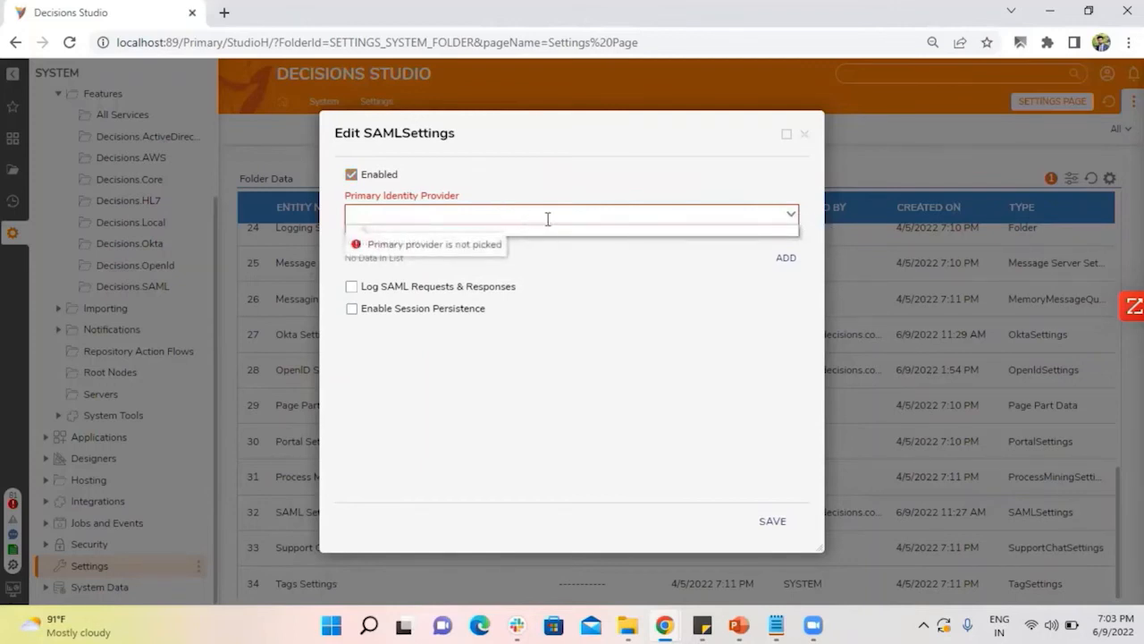
click(674, 352)
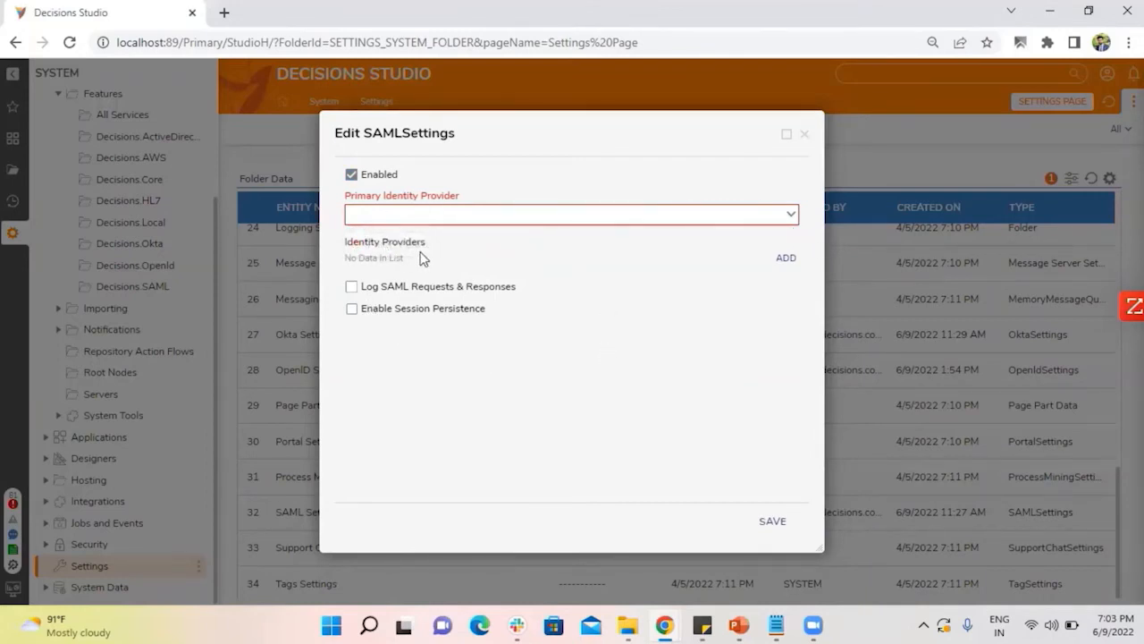
Start a new SAML identity provider entry, review its configuration, login flow and user-not-found options, and discard it.
click(786, 260)
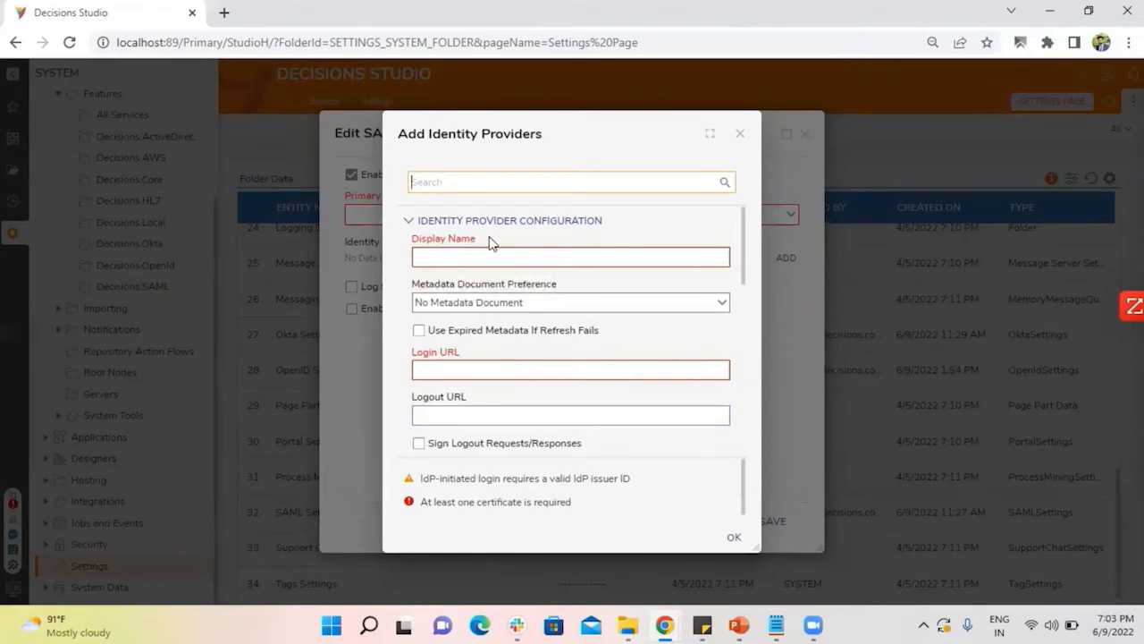
click(450, 247)
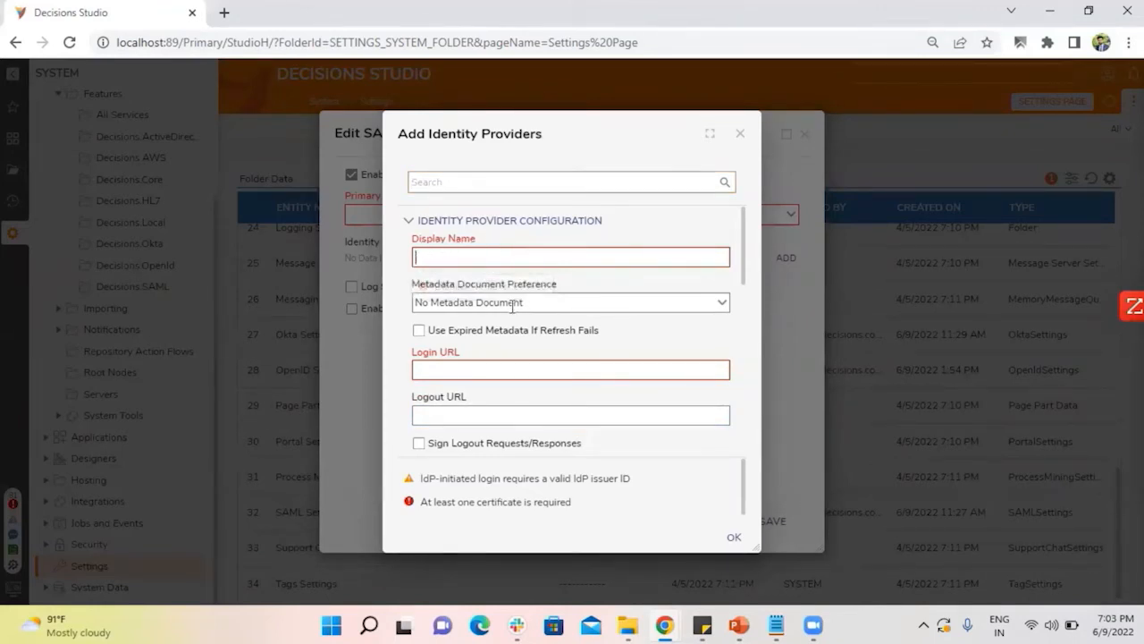
scroll(513, 307, down, 1)
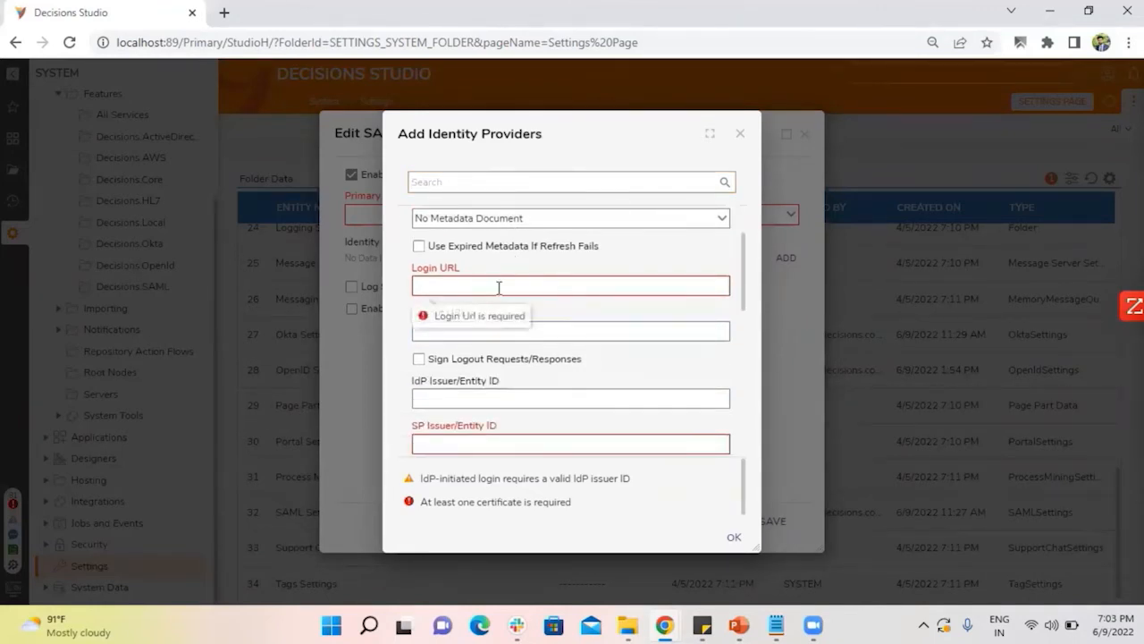
scroll(487, 323, down, 1)
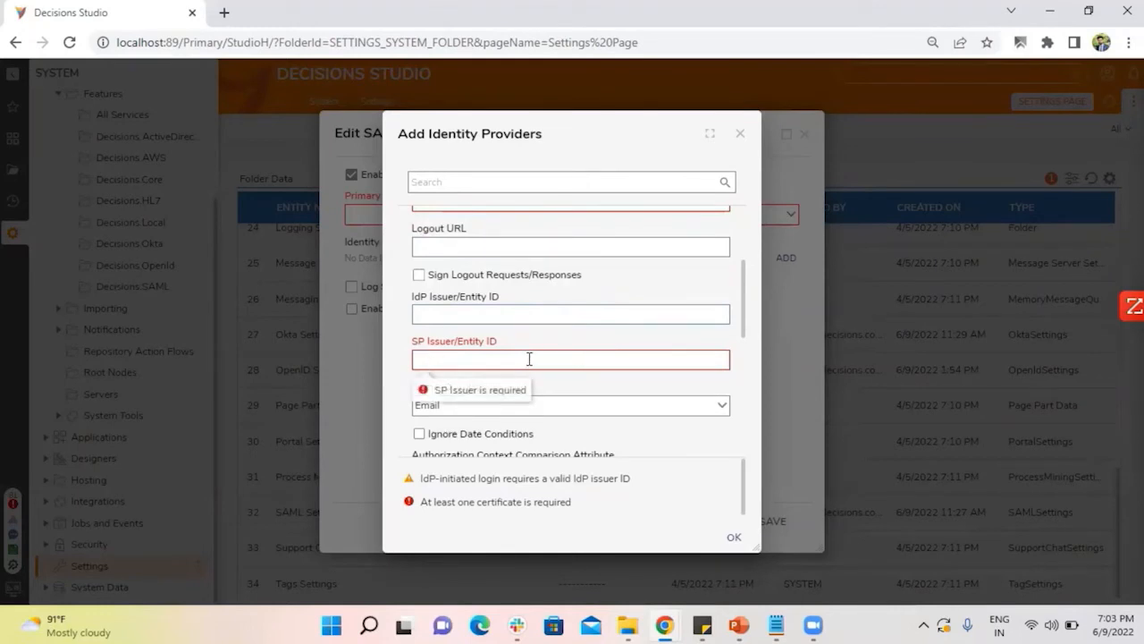
scroll(530, 358, down, 5)
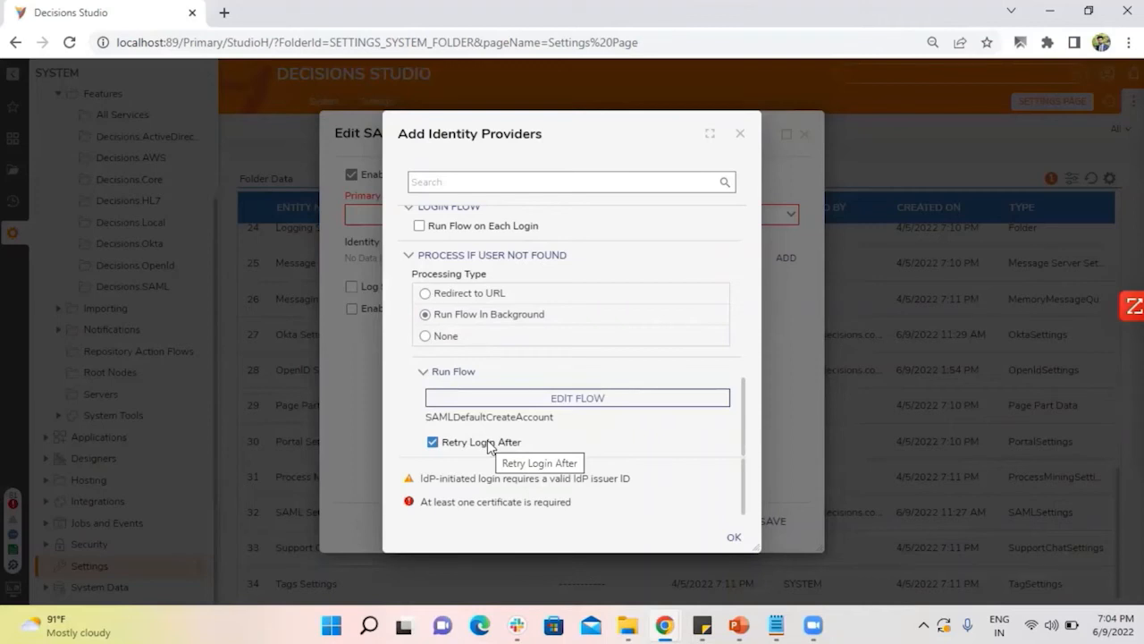
click(741, 135)
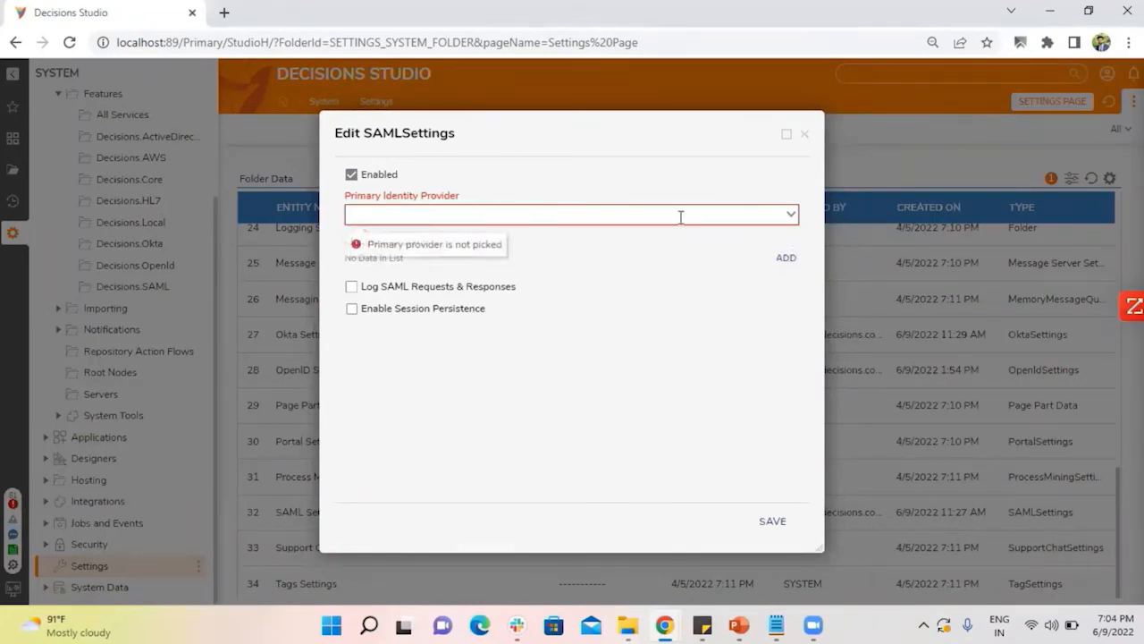
Recheck the primary identity provider choices, try to save the SAML settings without one, and close them unsaved.
click(790, 219)
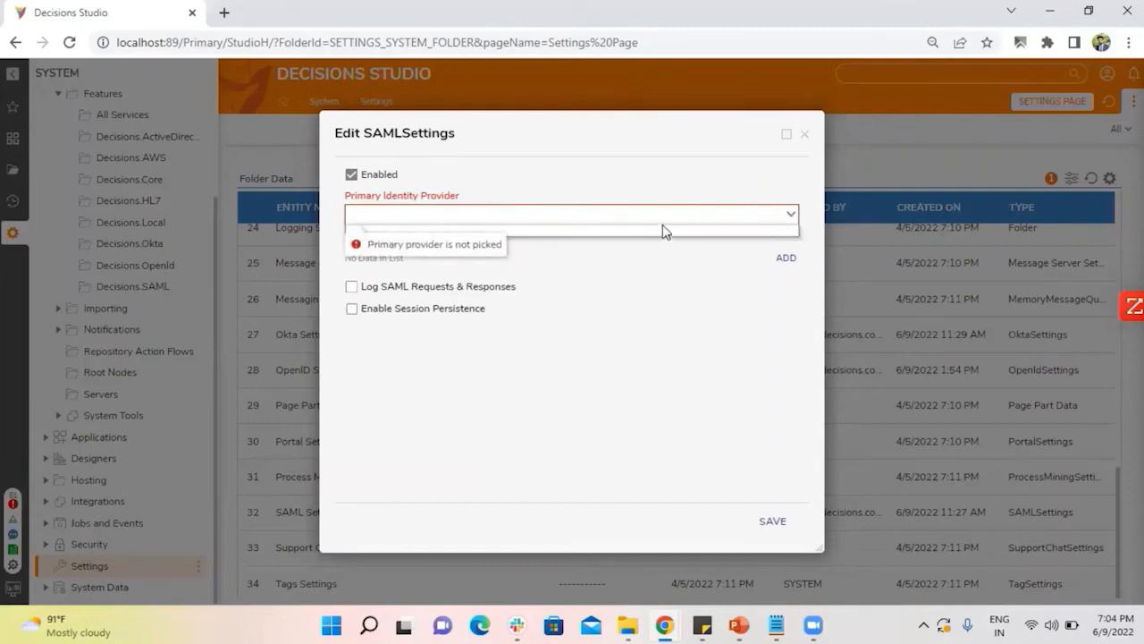
click(628, 420)
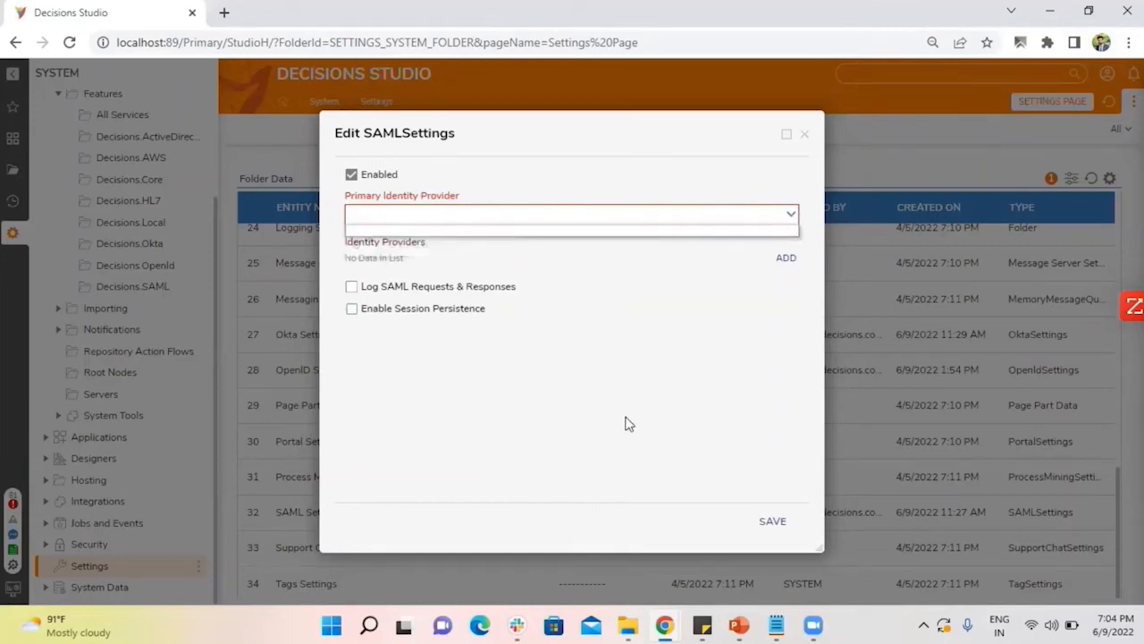
click(772, 522)
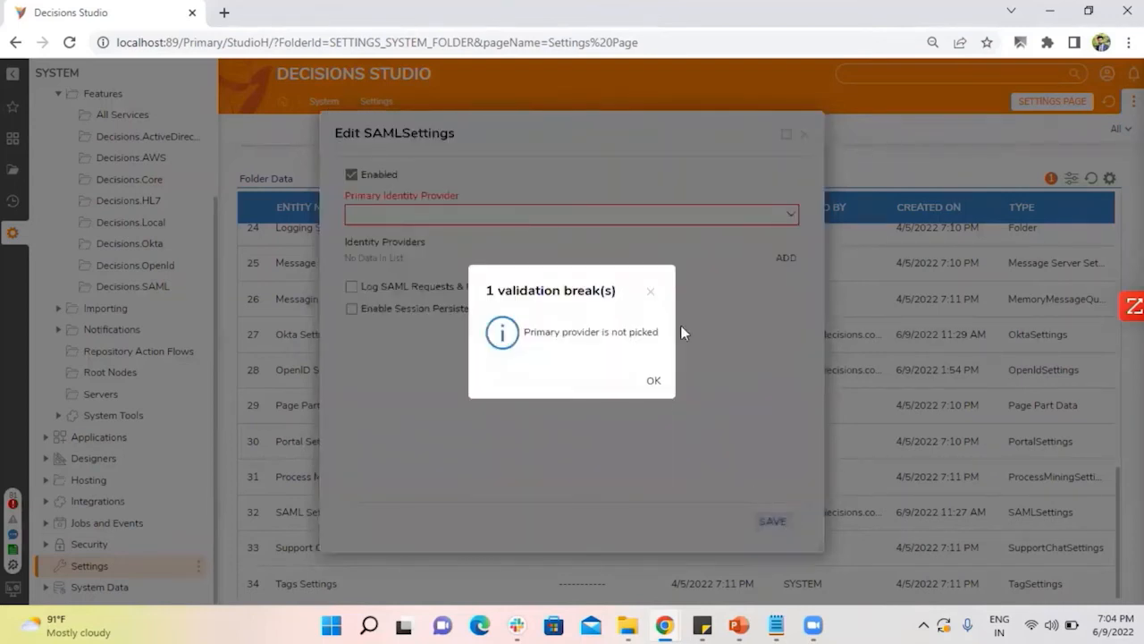
click(650, 291)
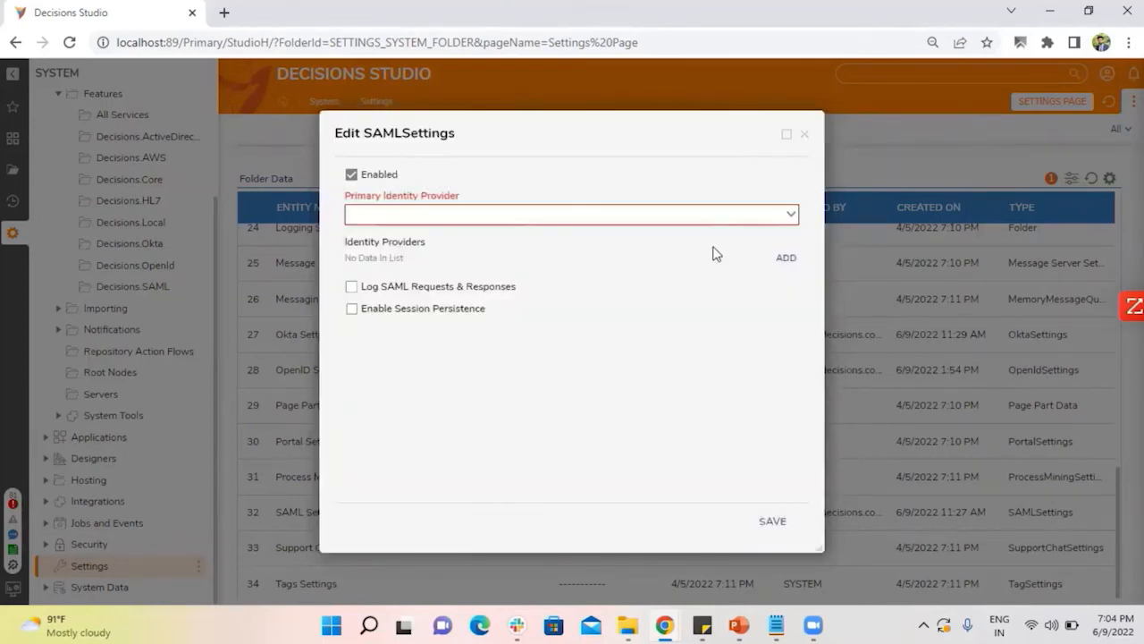
click(805, 135)
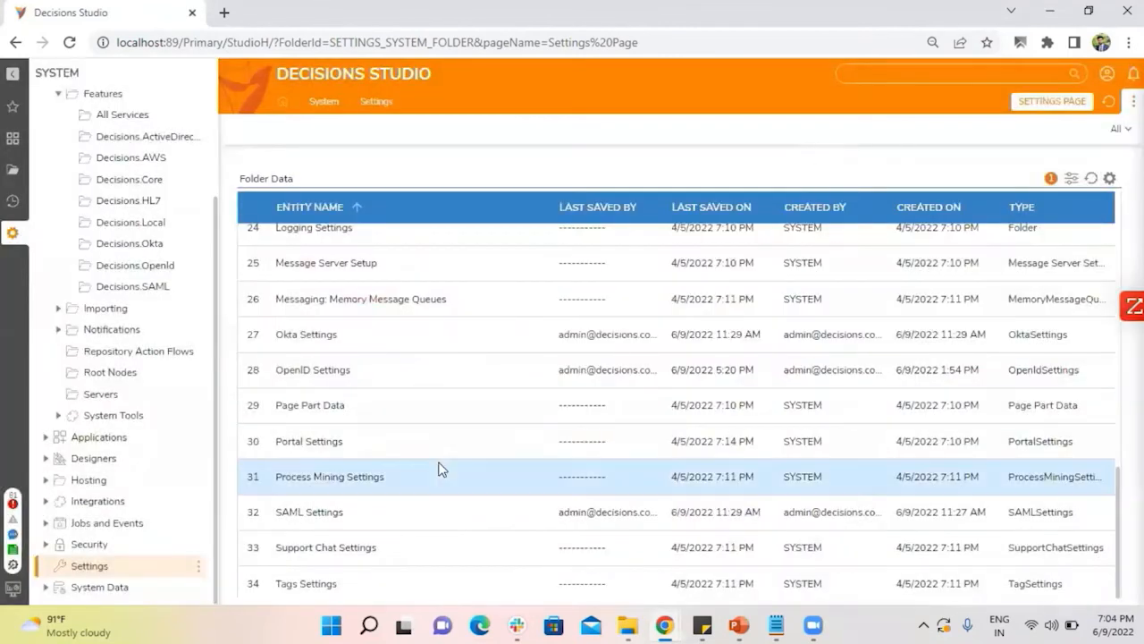
Open the OpenID Settings for editing, turn on Enabled, and check the available primary identity provider choices.
click(317, 377)
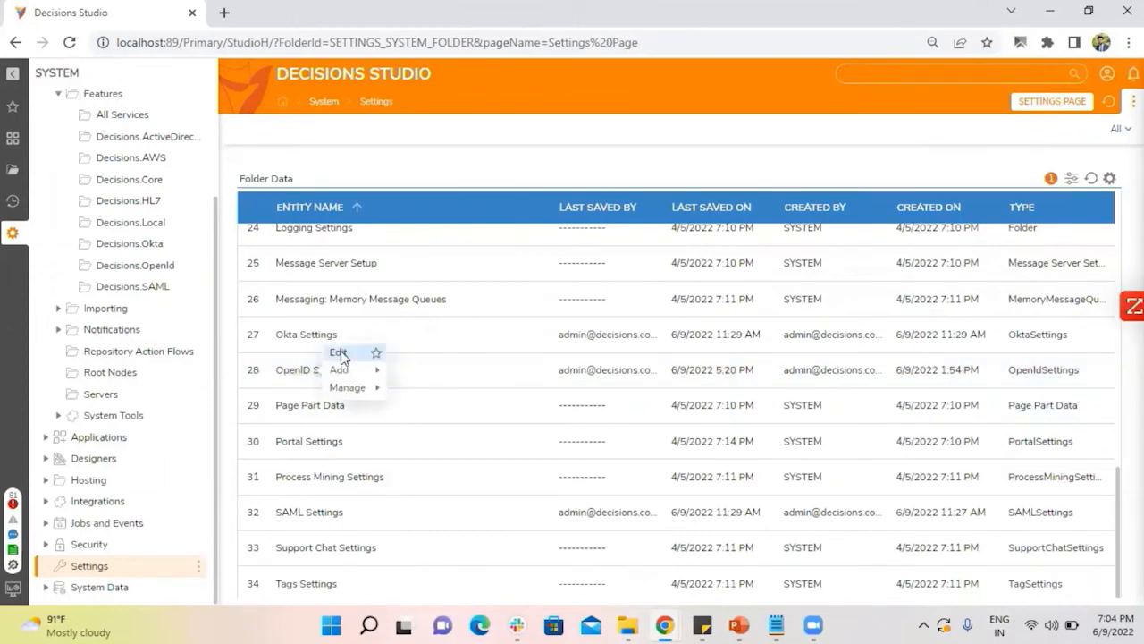
click(340, 354)
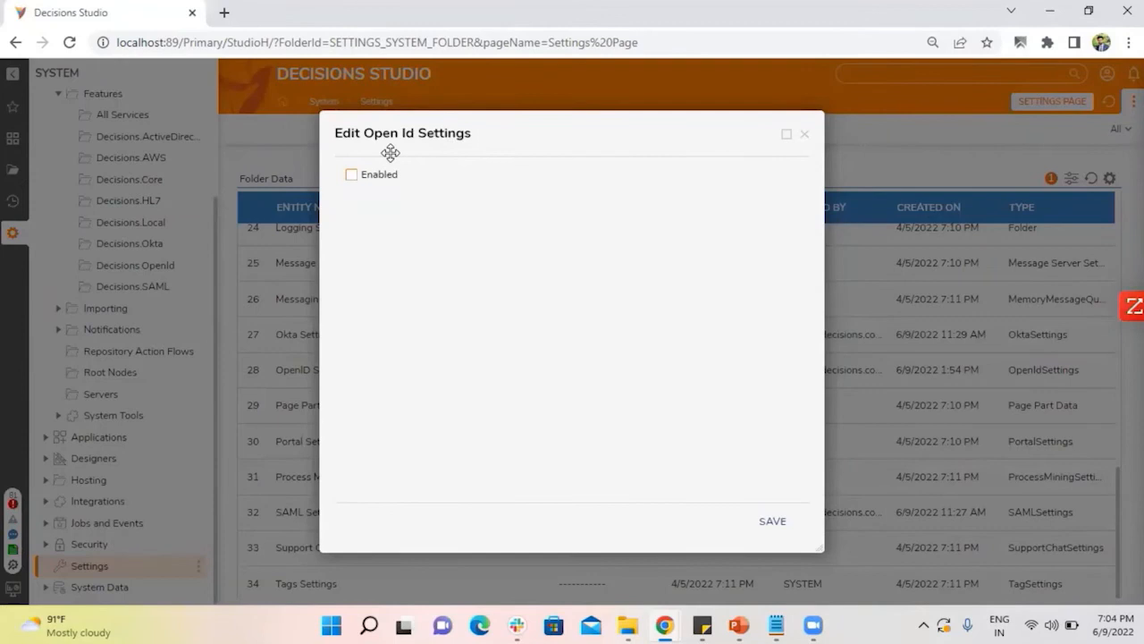
click(370, 177)
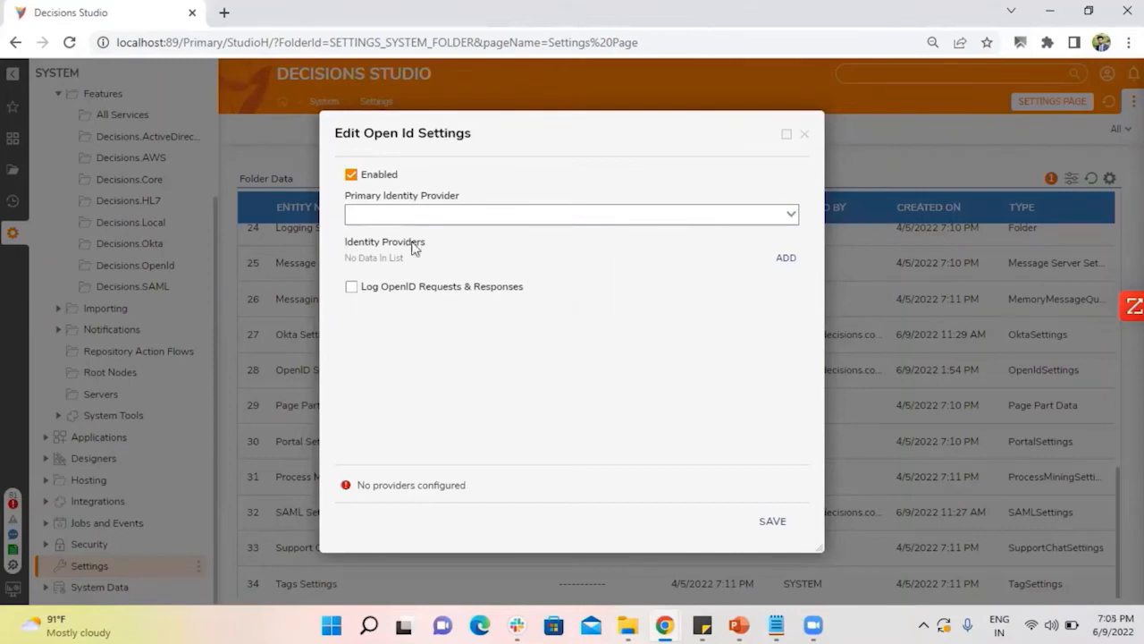
click(792, 216)
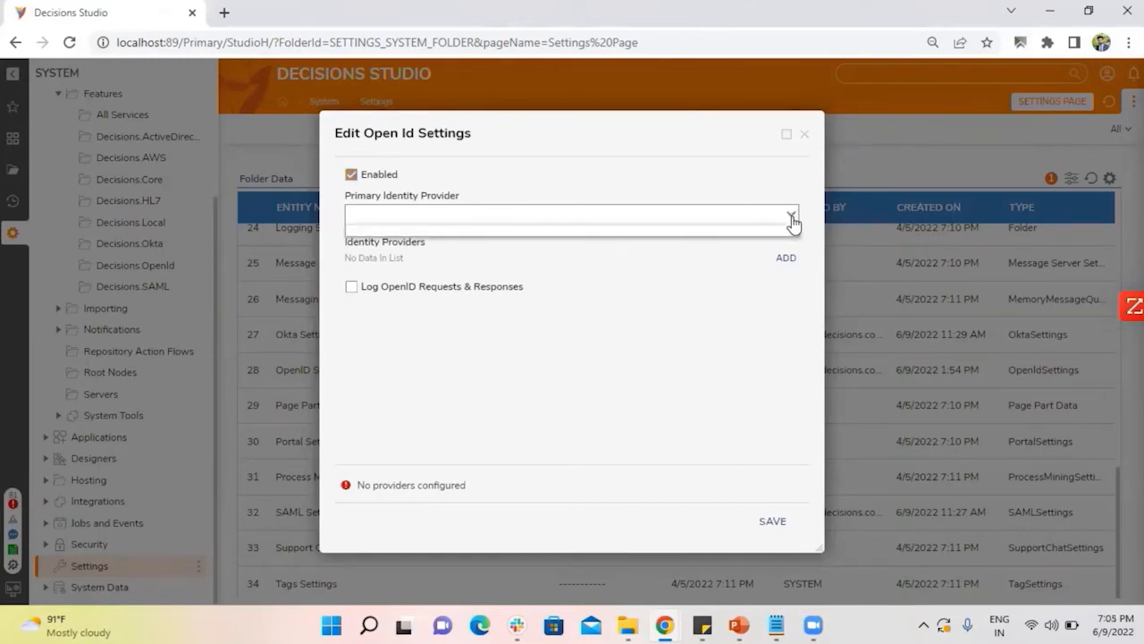
click(413, 251)
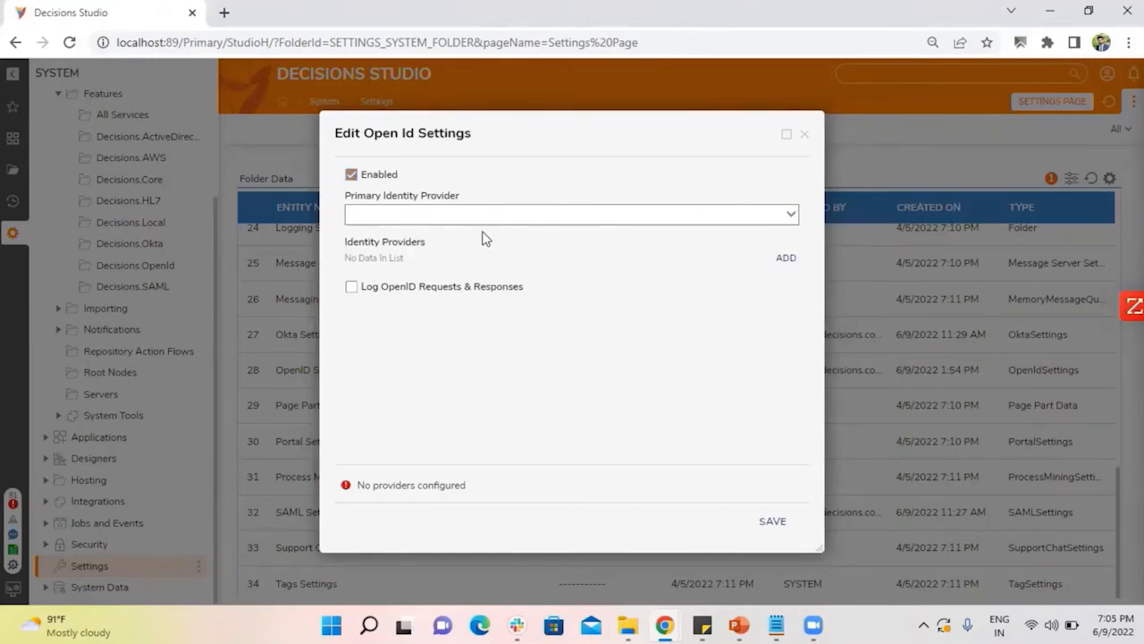
Start a new OpenID identity provider entry, review its client, discovery URL and endpoint fields, and close everything without saving.
click(786, 261)
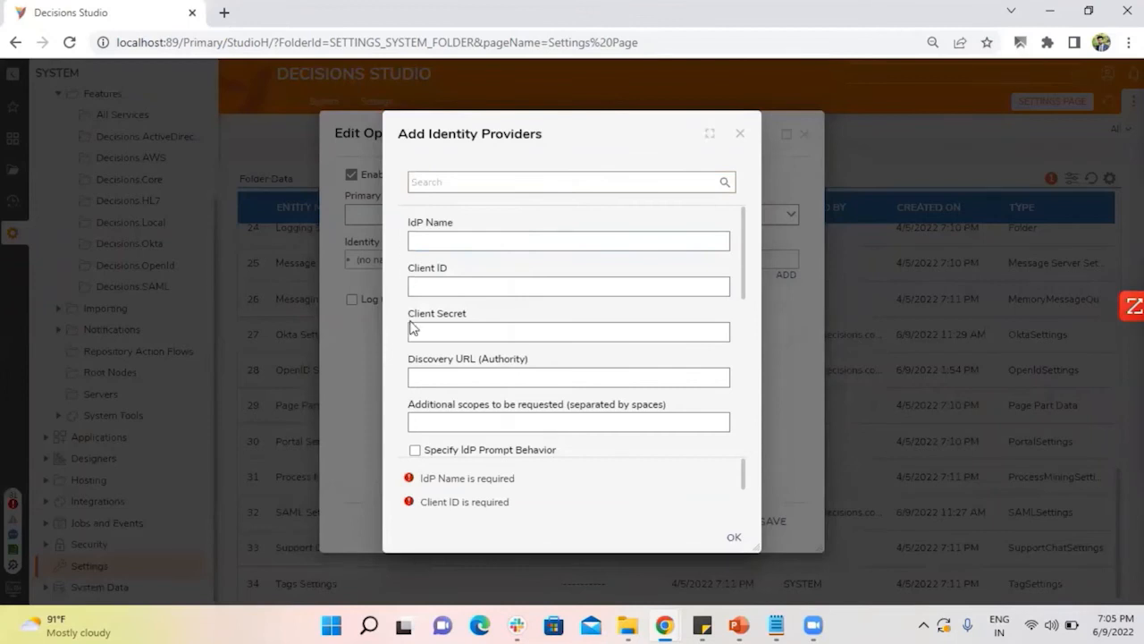
click(445, 238)
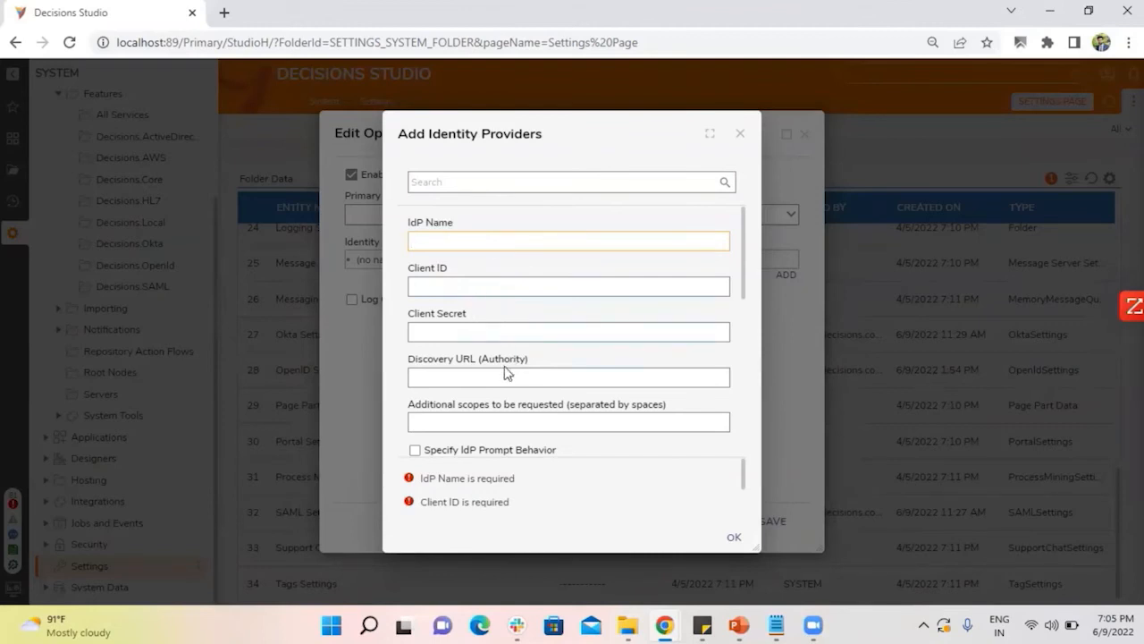
scroll(546, 372, down, 10)
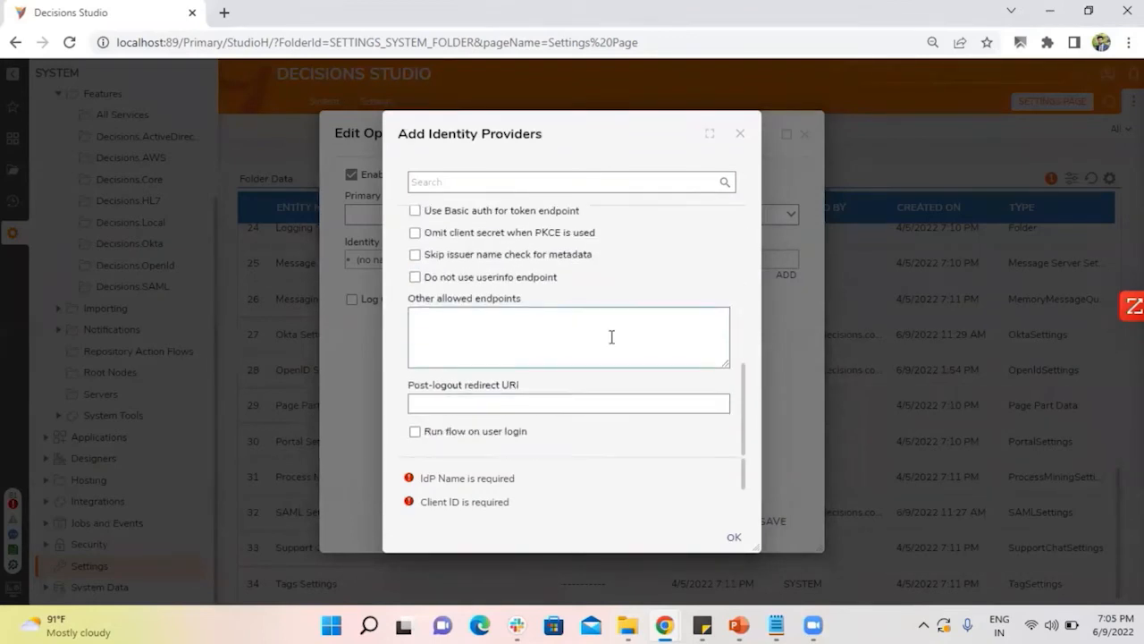
scroll(629, 342, up, 10)
click(740, 134)
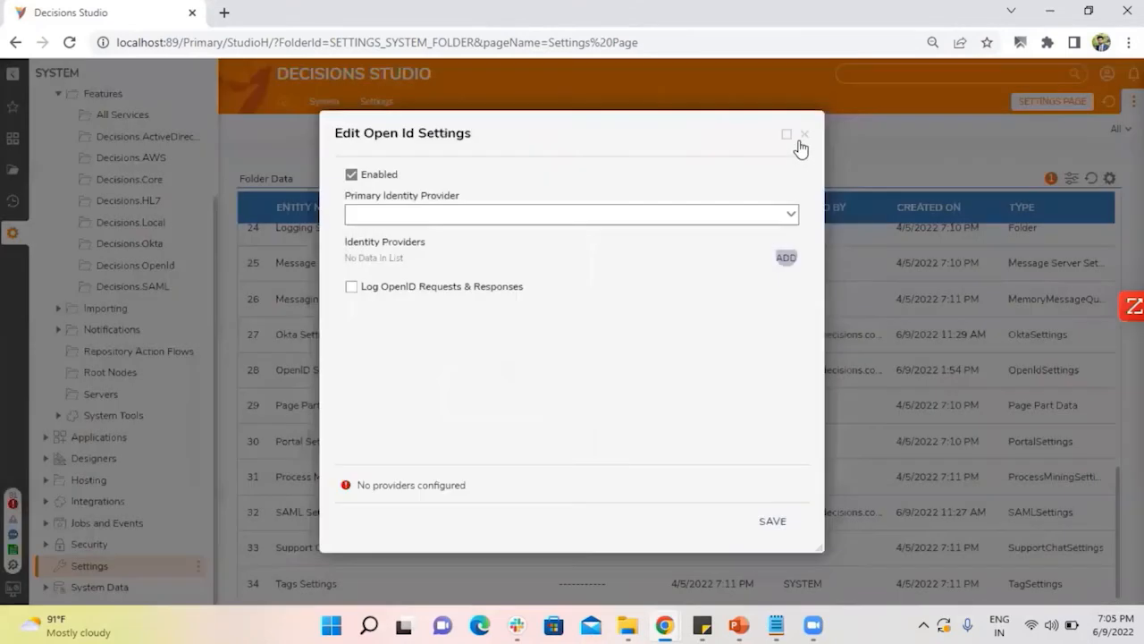
click(805, 135)
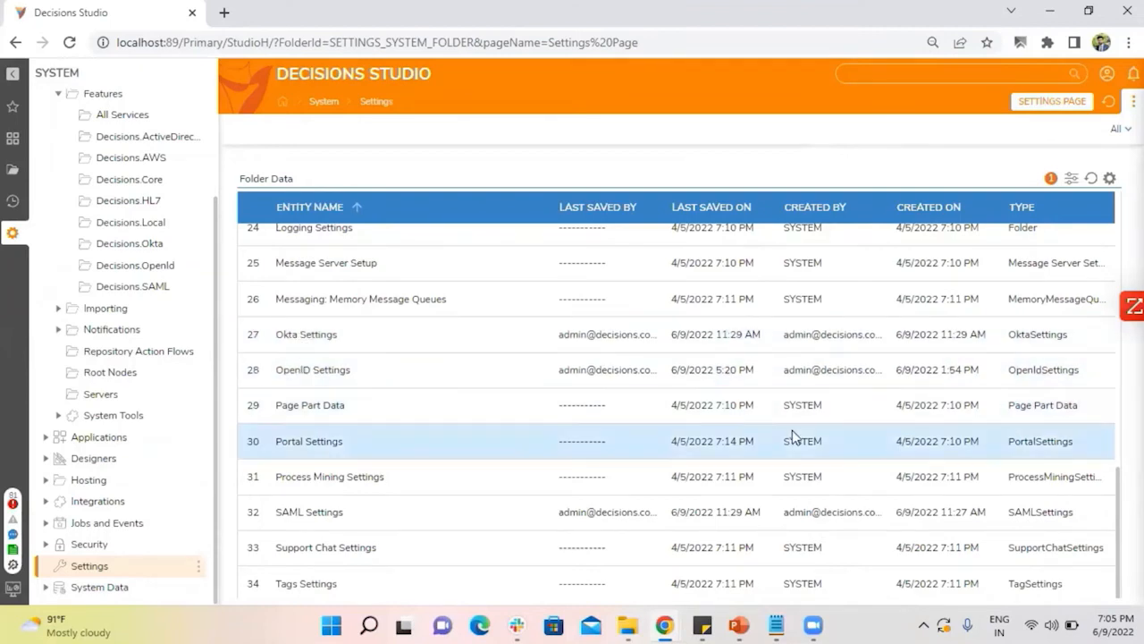
Switch to the File Explorer window of the Decisions Server folder, show its full path, and go back to Local Disk (C:).
mouse_move(633, 625)
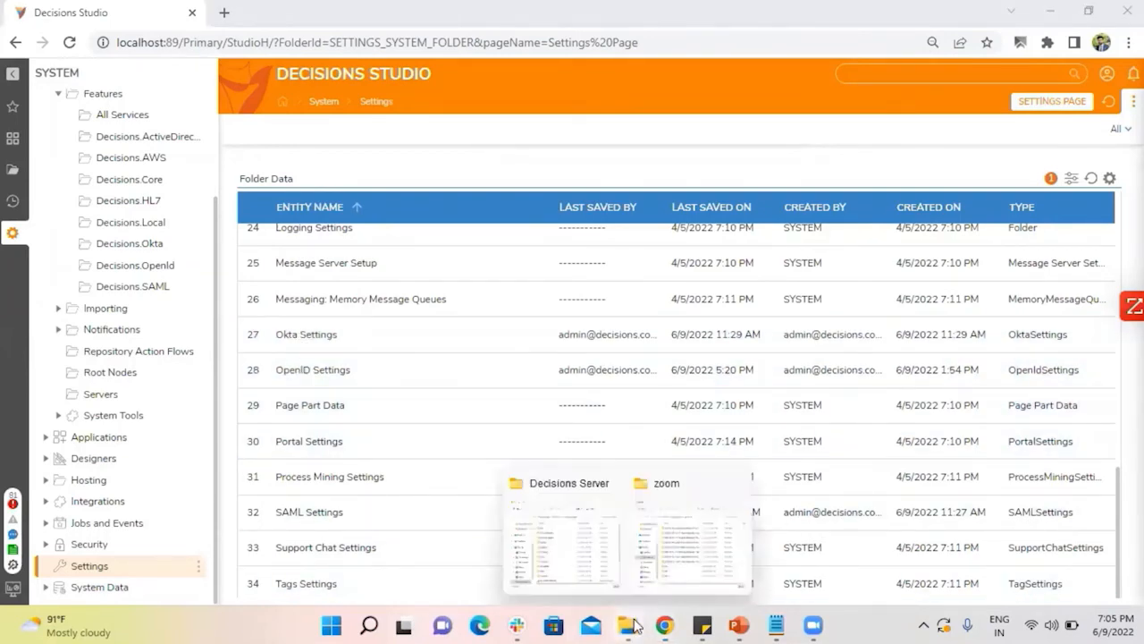
click(589, 561)
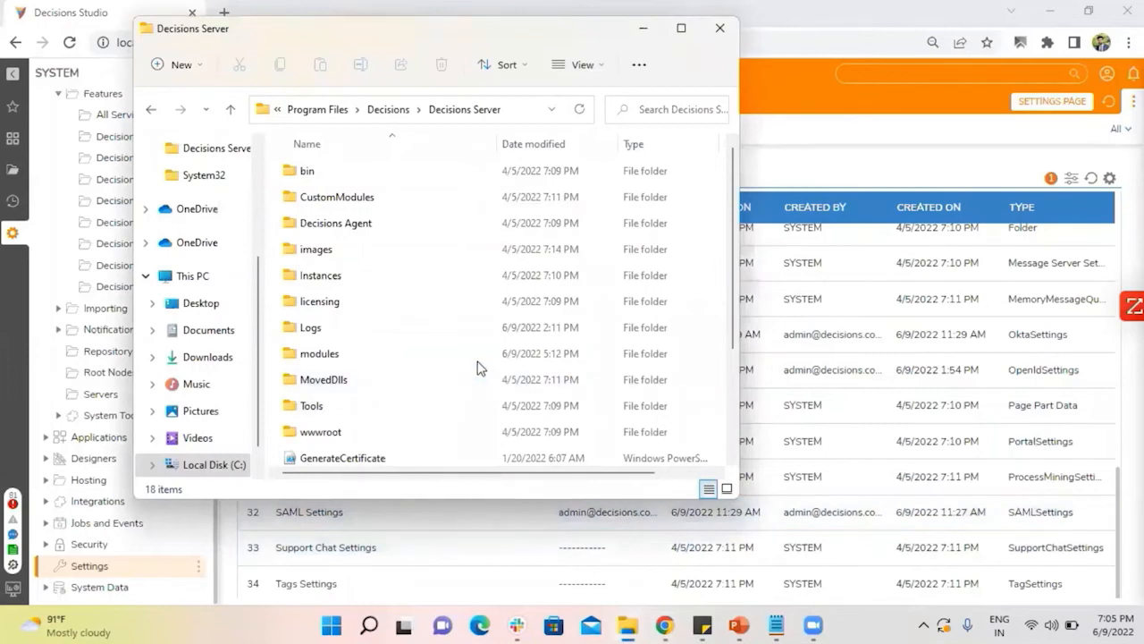
click(510, 111)
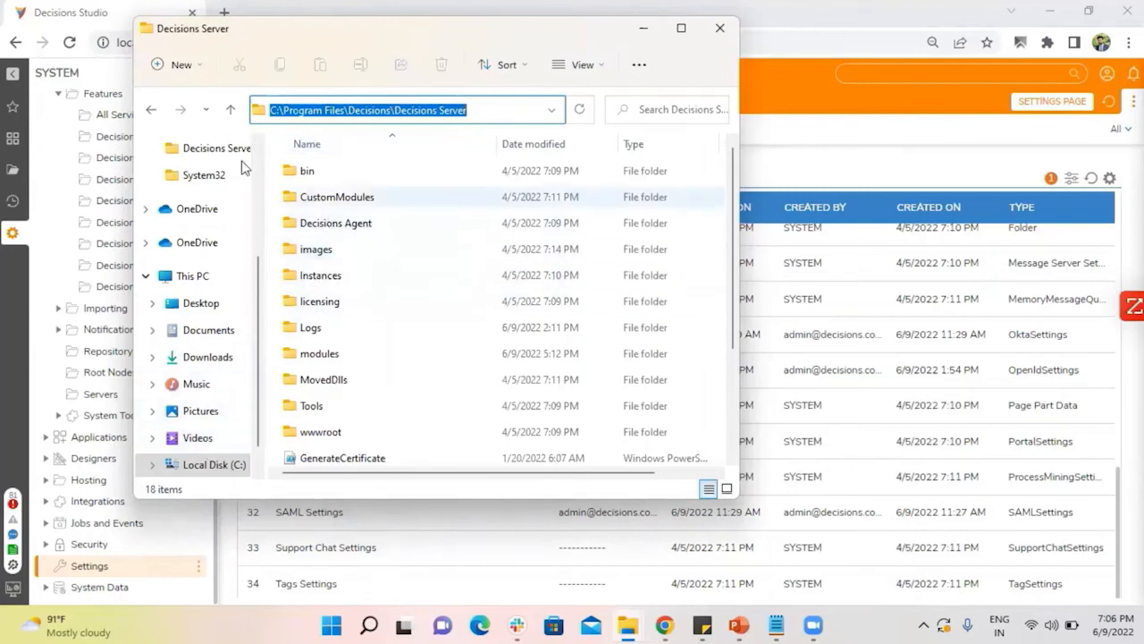
click(152, 110)
click(152, 110)
click(152, 114)
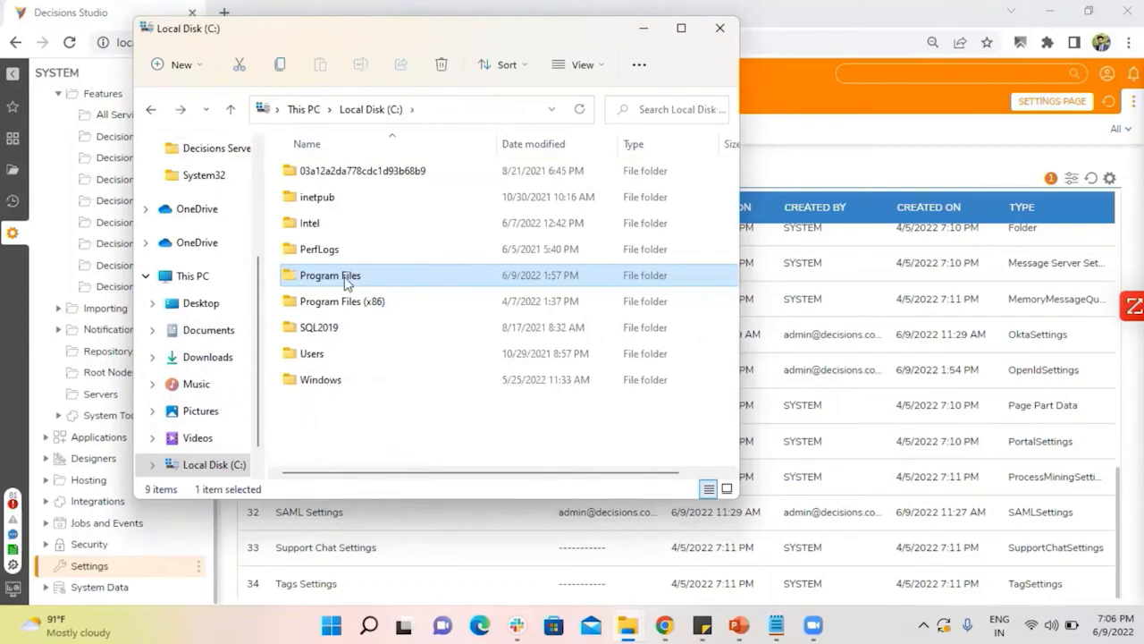
Open the Decisions Server folder inside Program Files\Decisions on Local Disk (C:).
double_click(344, 276)
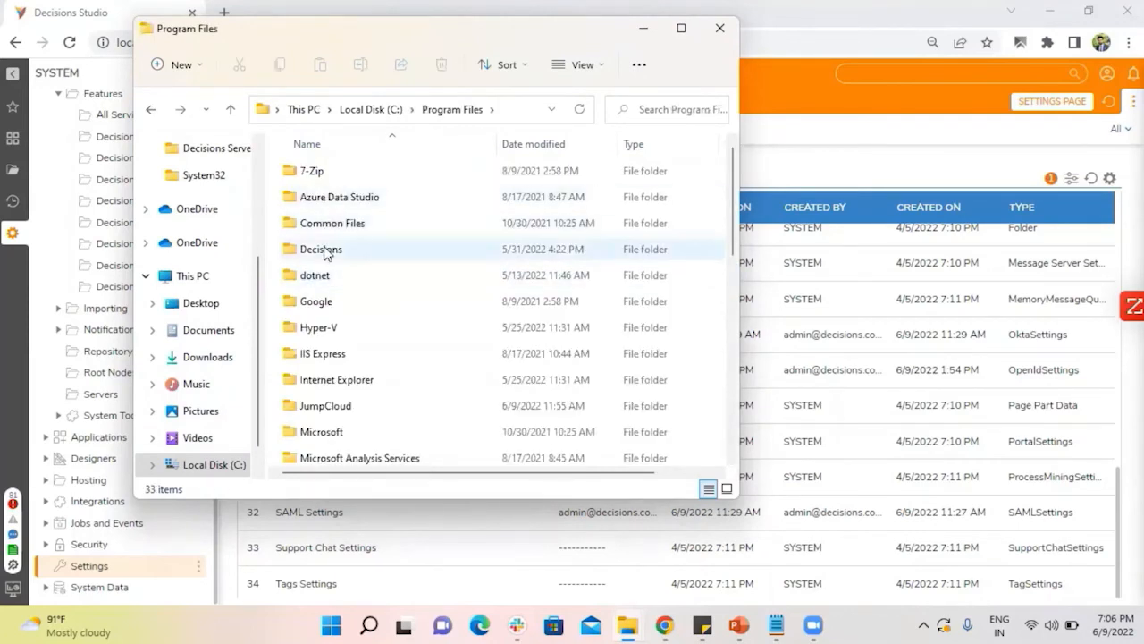
double_click(322, 249)
double_click(324, 176)
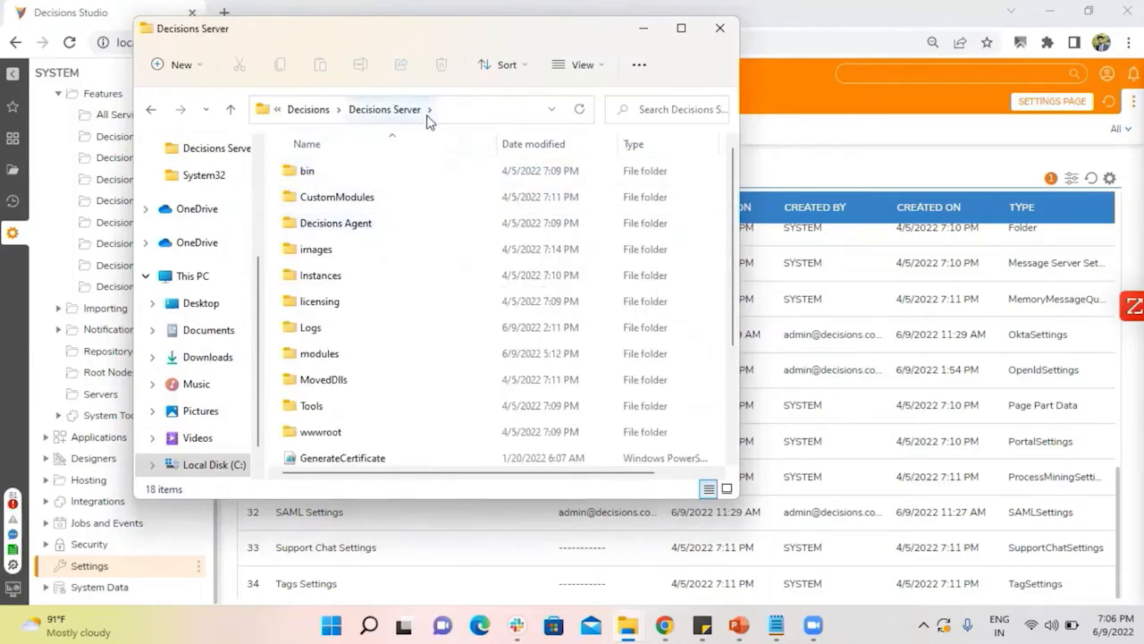
Open the Settings.xml BAK file from the Decisions Server folder in Notepad++.
scroll(437, 245, down, 3)
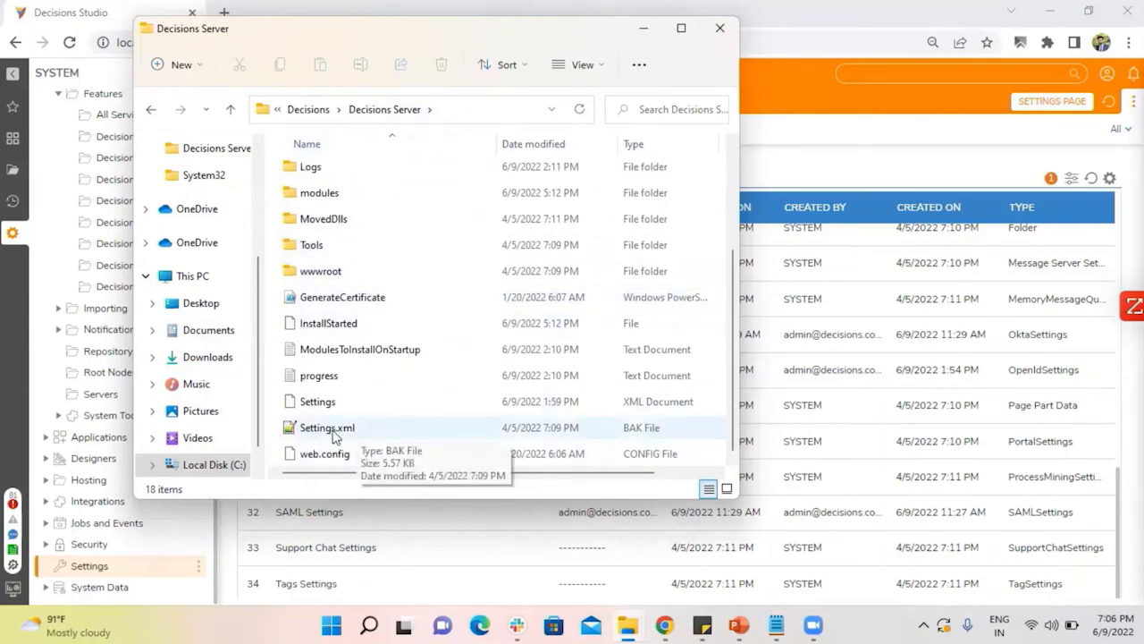
right_click(332, 436)
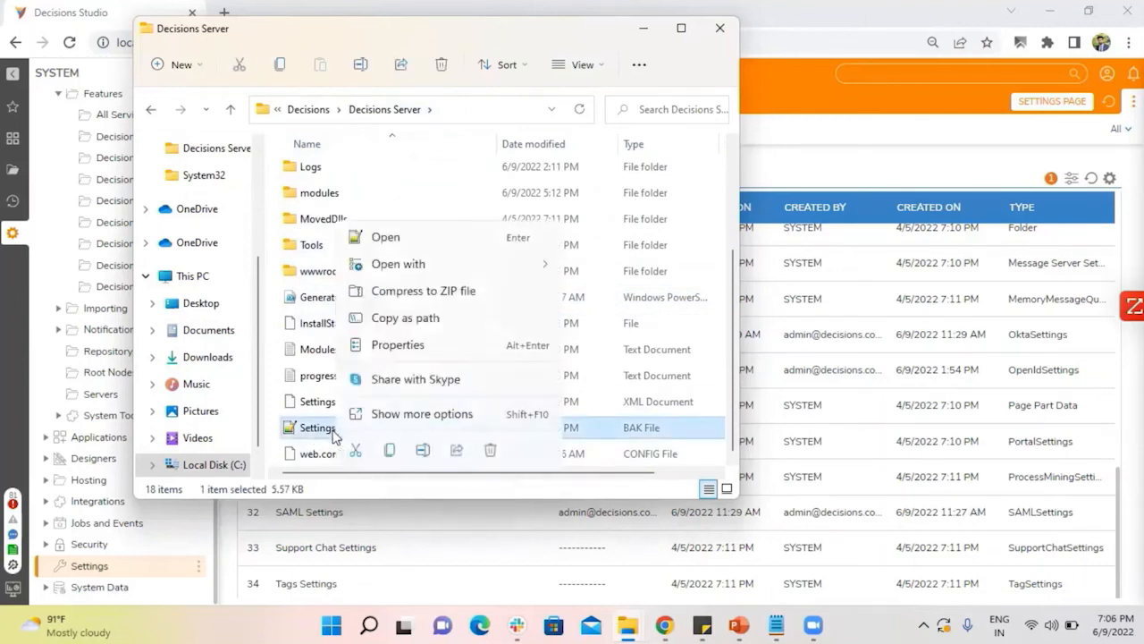
mouse_move(408, 271)
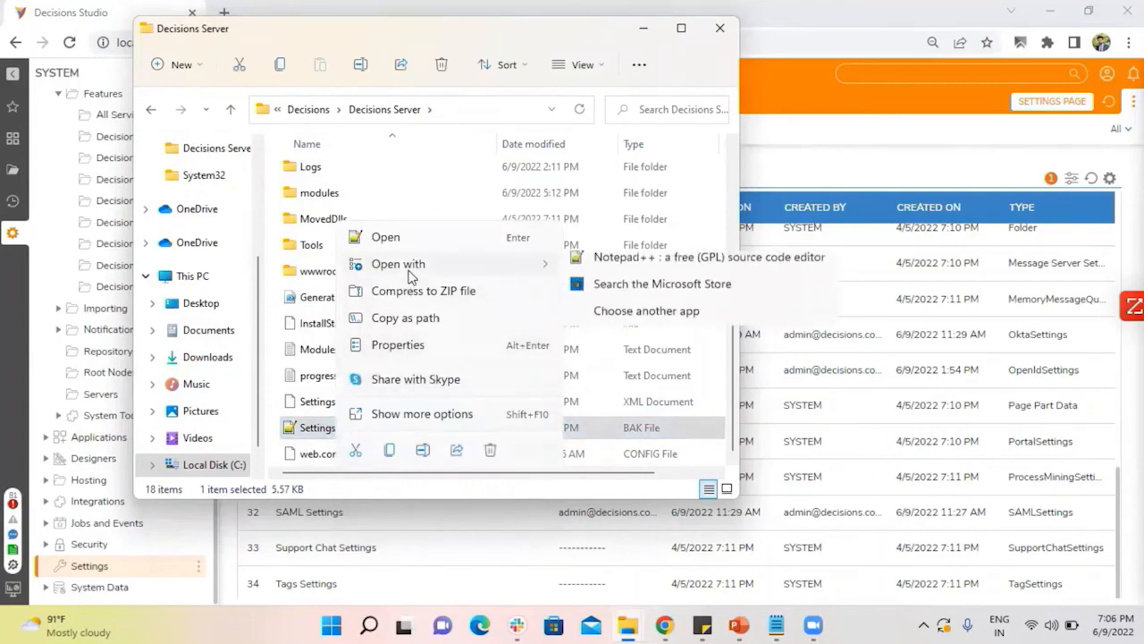
click(653, 271)
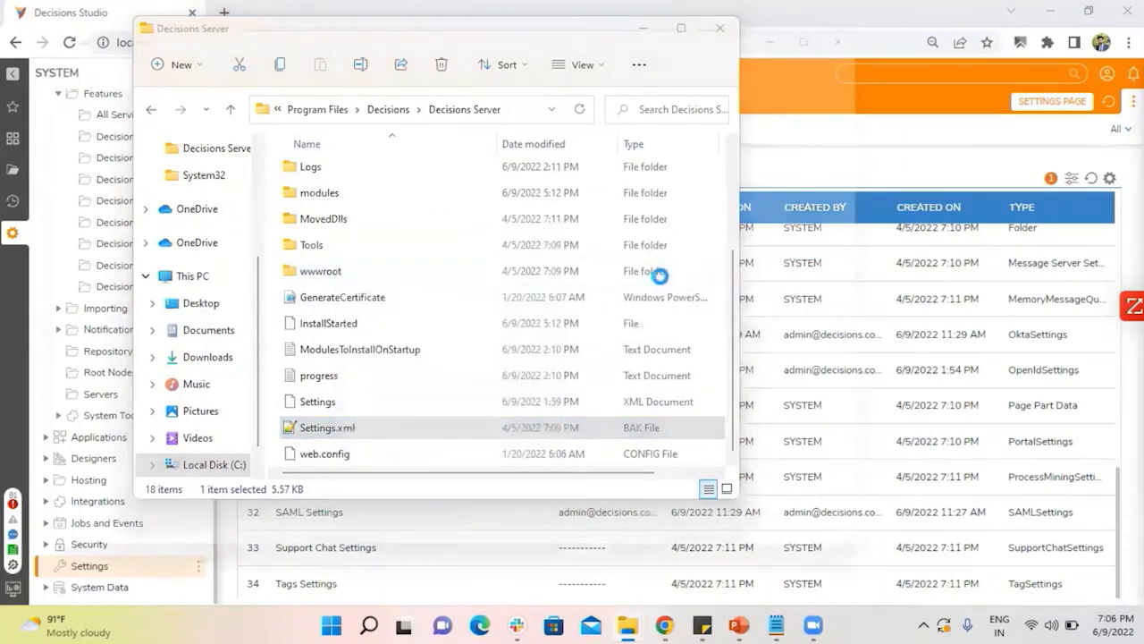
click(489, 248)
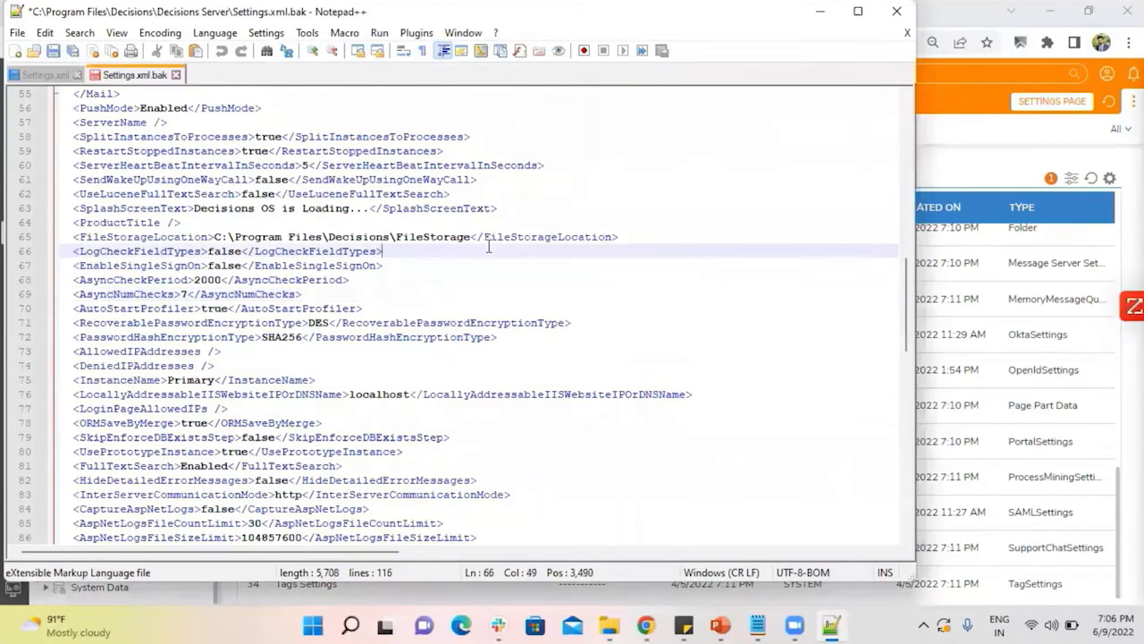
Search Settings.xml.bak for "single" and set the EnableSingleSignOn value to true.
key(ctrl+f)
text(single)
key(Return)
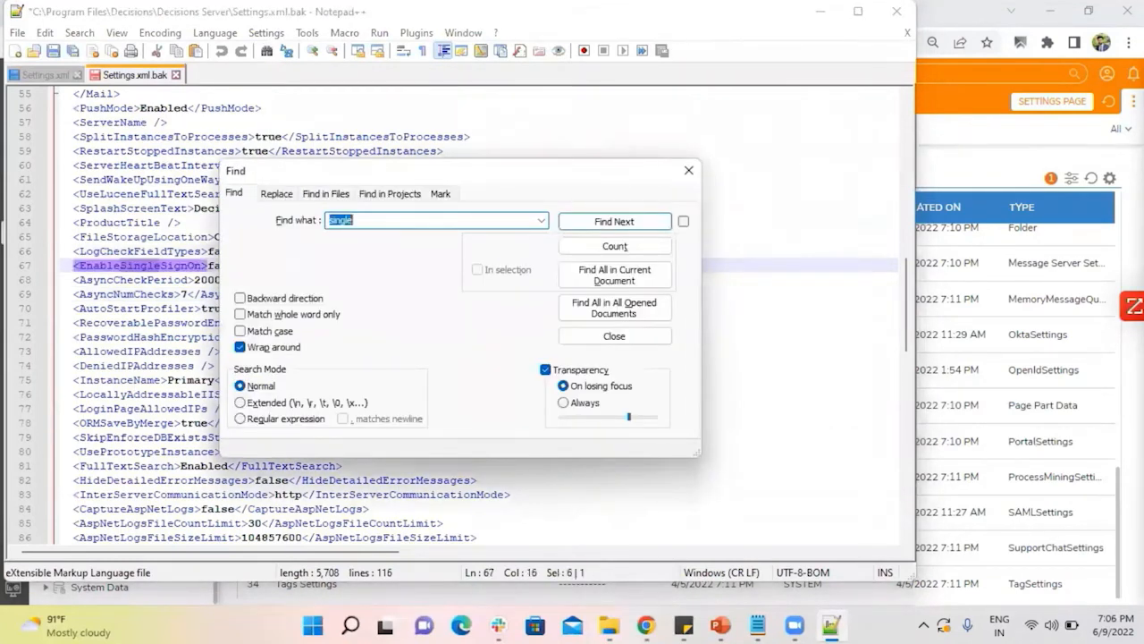
click(688, 170)
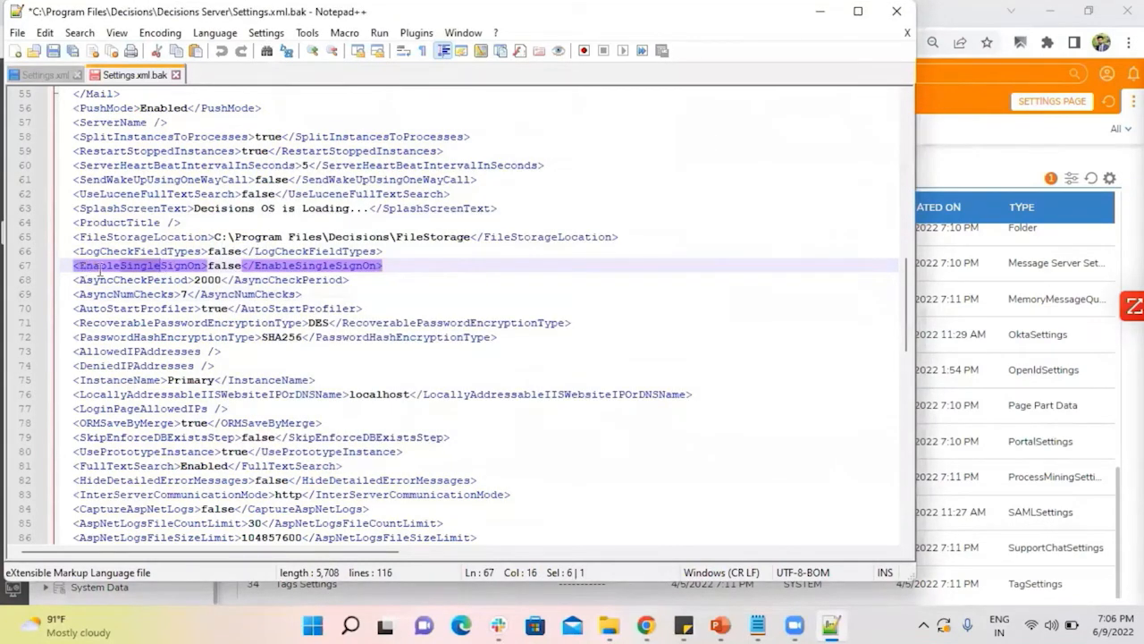
double_click(224, 266)
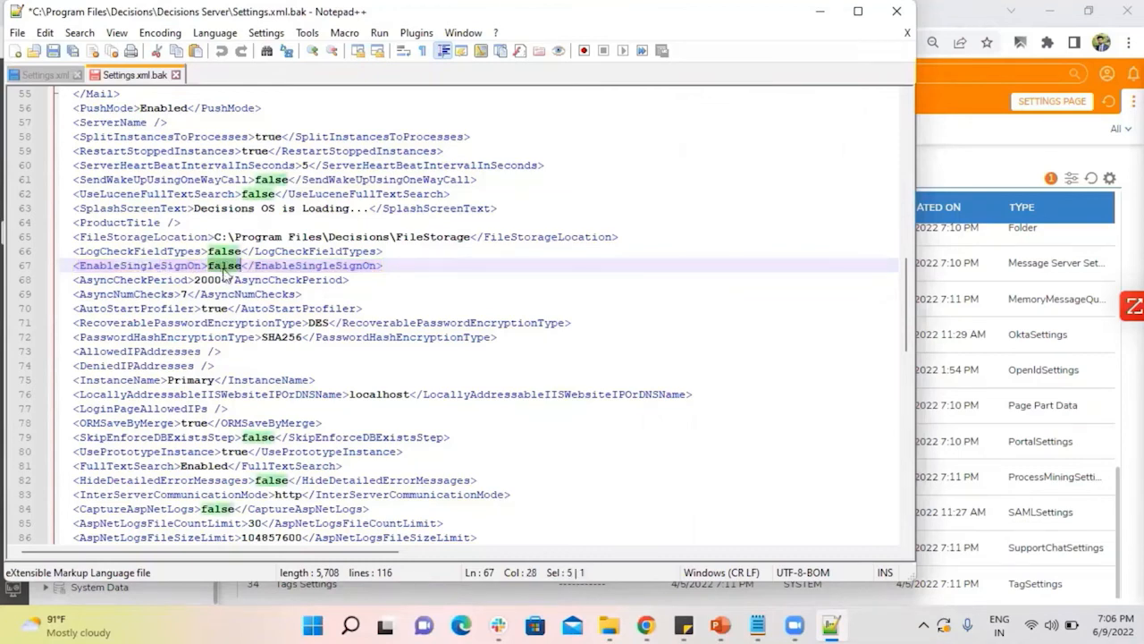
text(true)
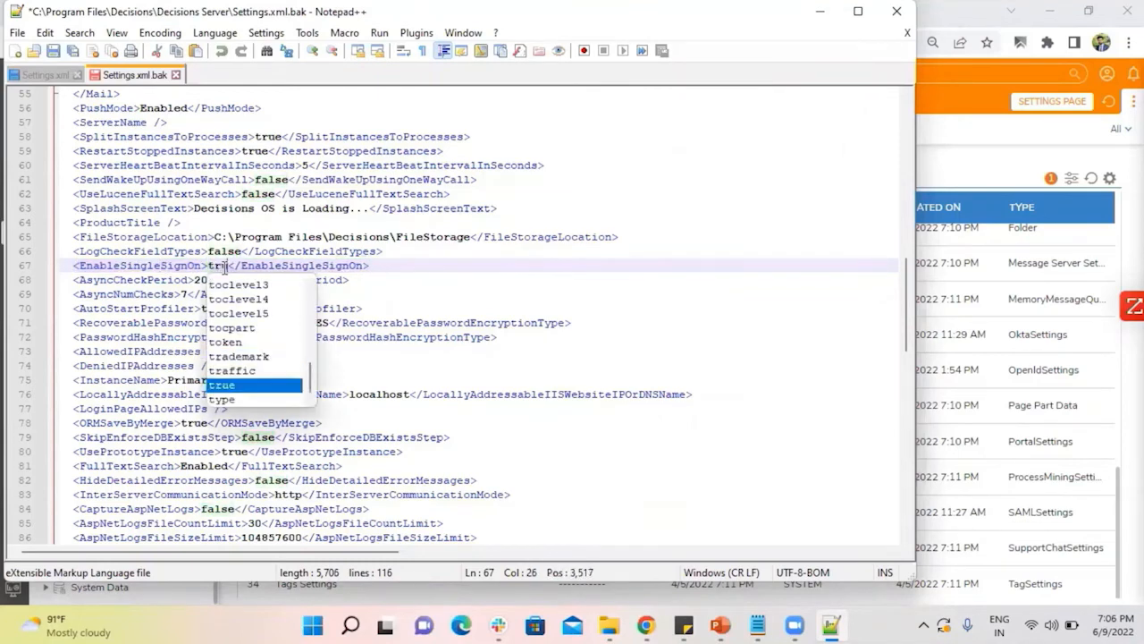
click(459, 269)
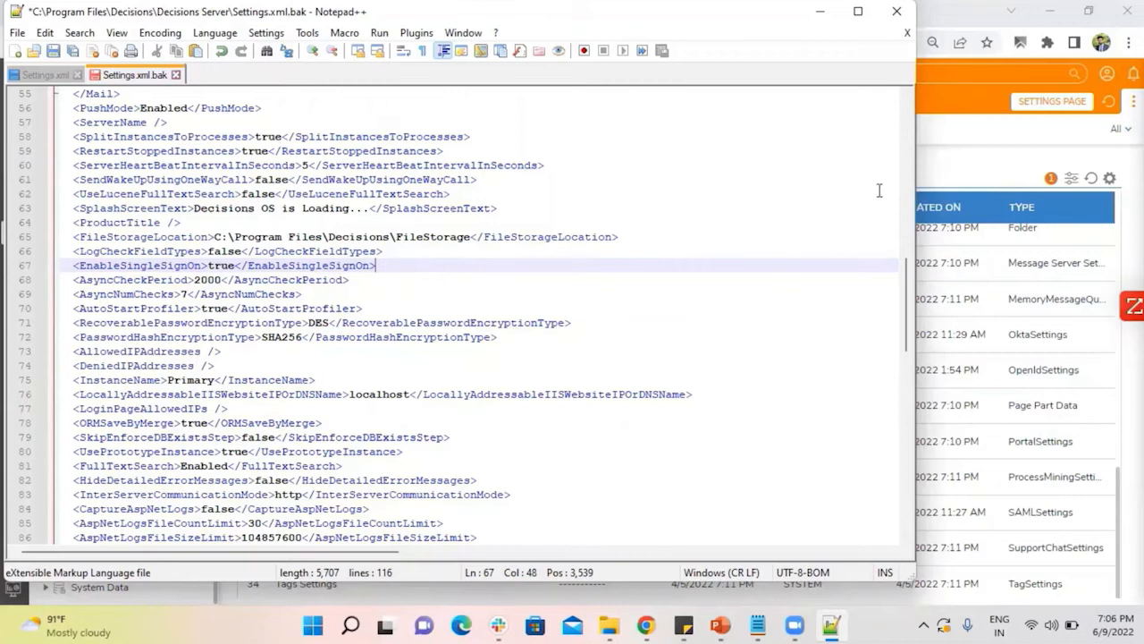
Return to Decisions Studio, open the SAML Settings for editing to view the Enabled option, and close them without saving.
click(932, 185)
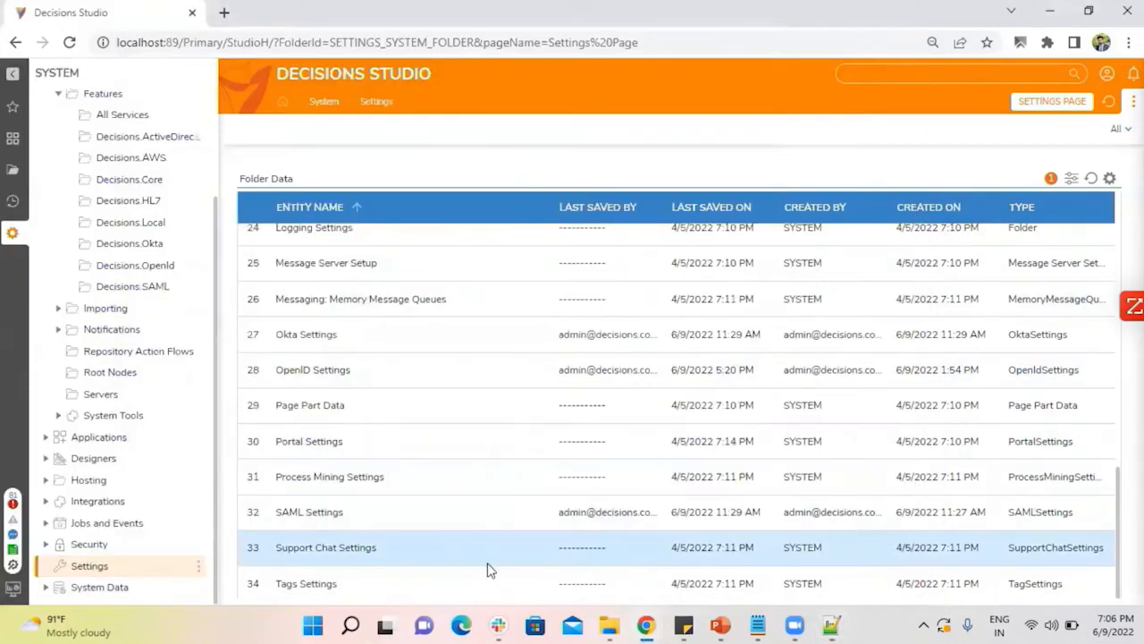
mouse_move(593, 617)
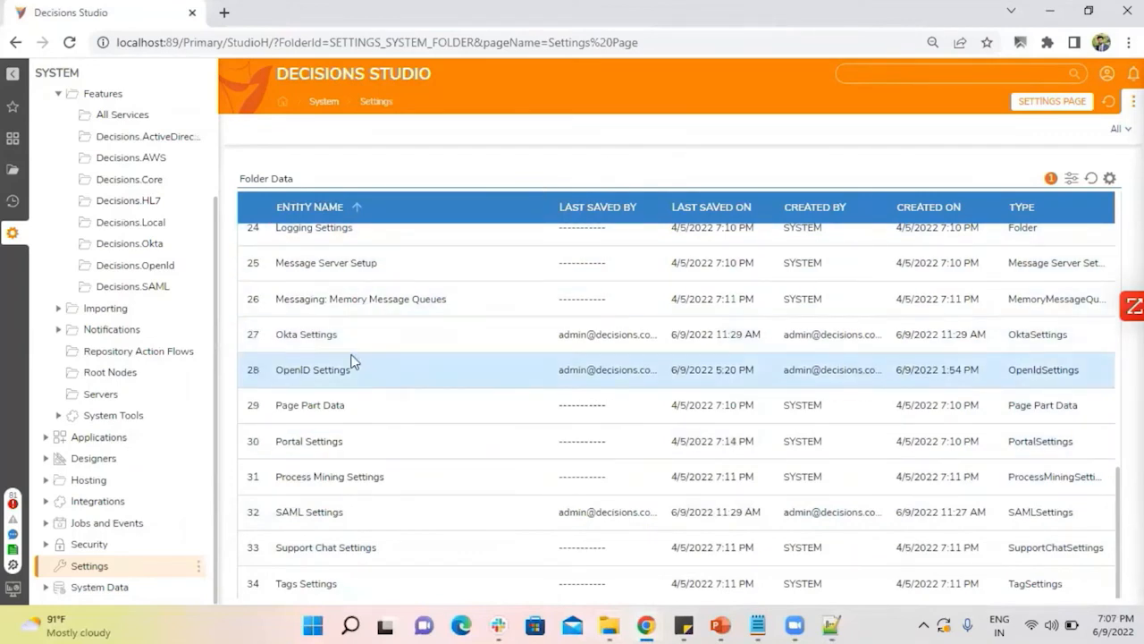
right_click(329, 379)
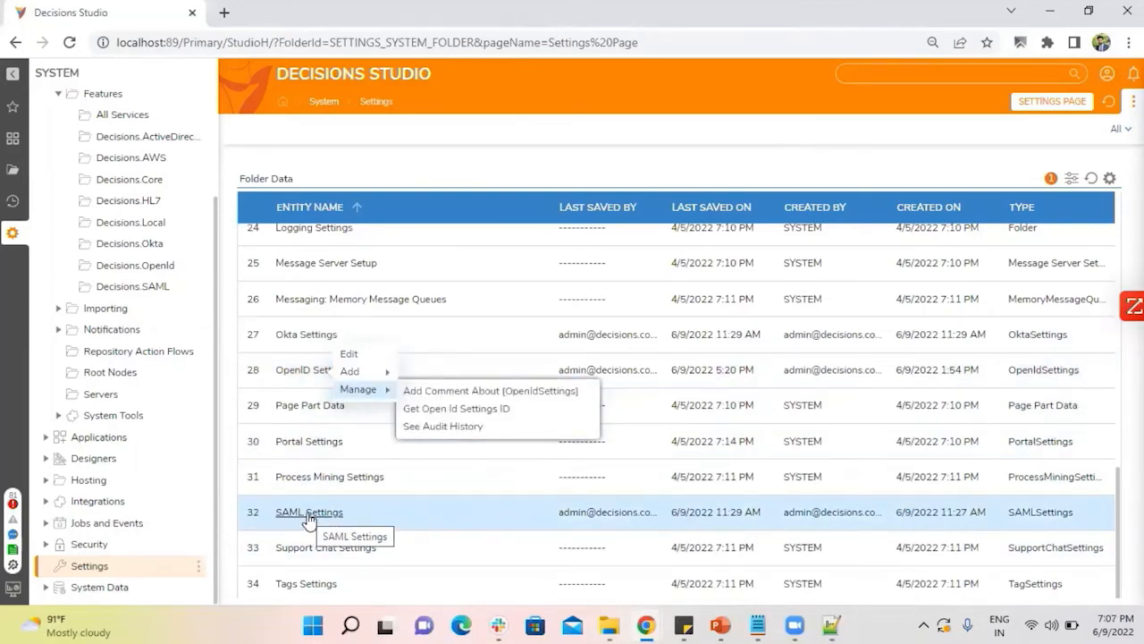
right_click(309, 517)
click(328, 497)
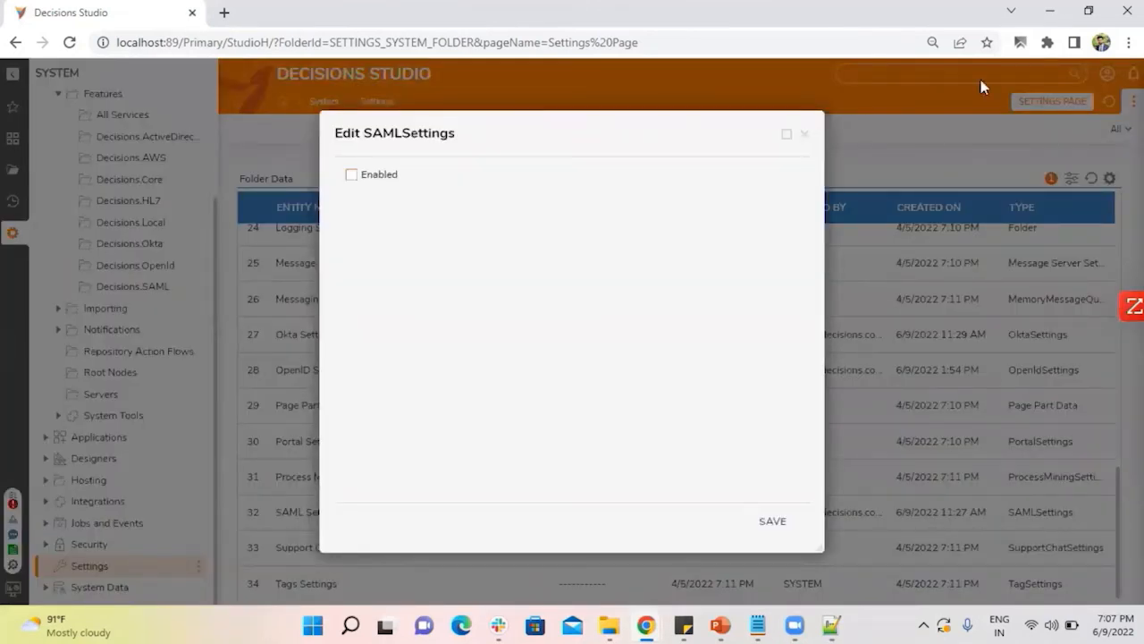
click(804, 135)
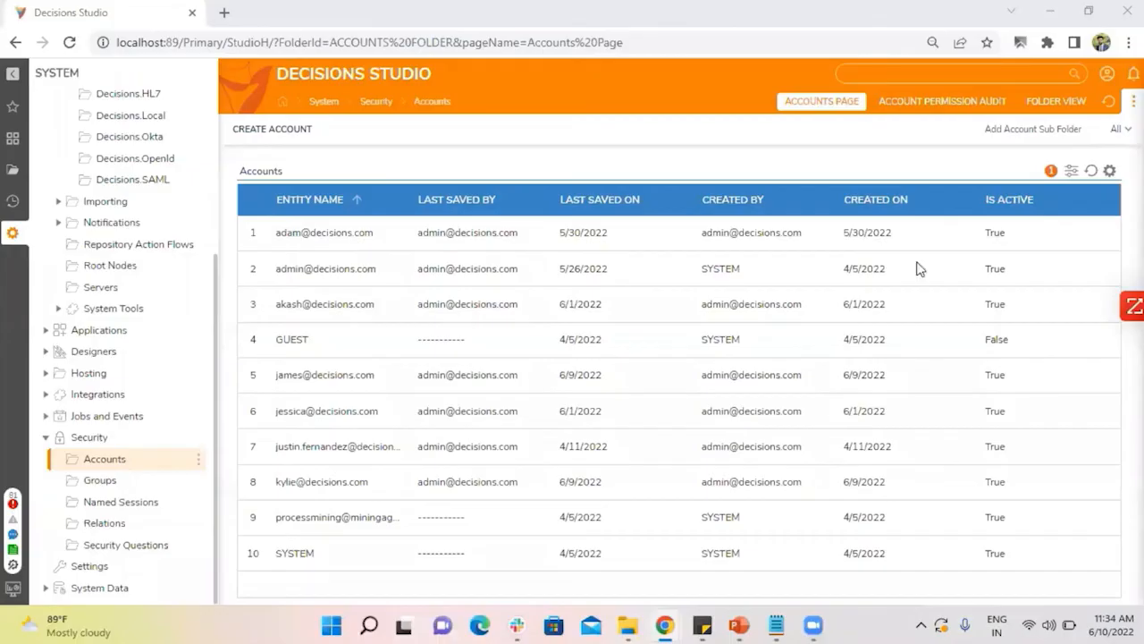
Open the seventh account in the Security Accounts list for editing, go to its User Identifier field, and close it without saving.
click(921, 268)
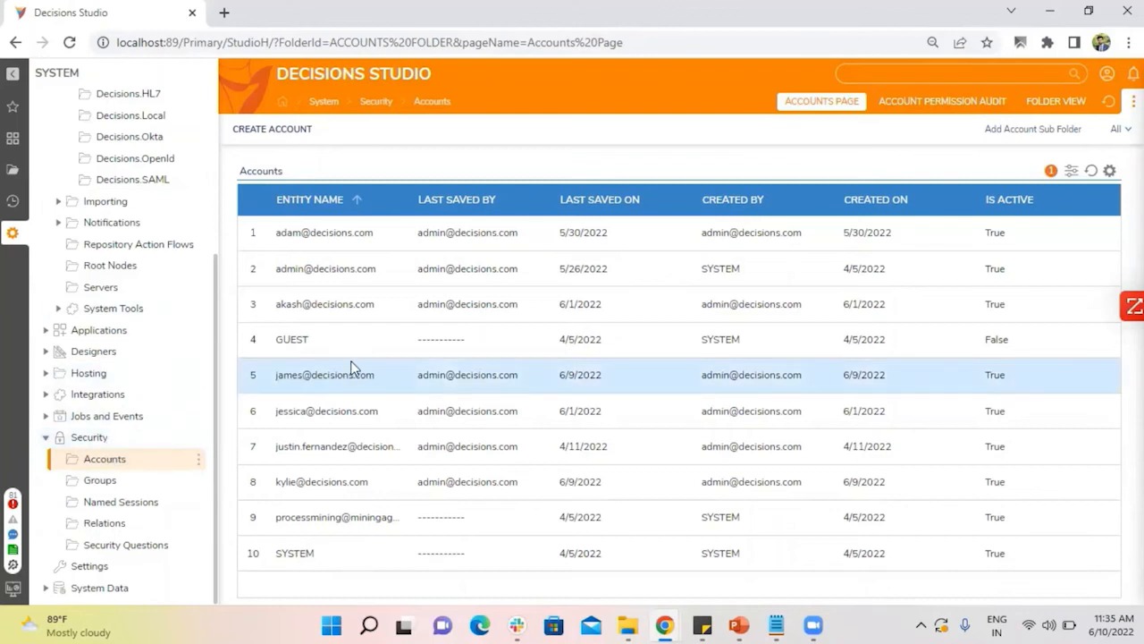
right_click(318, 456)
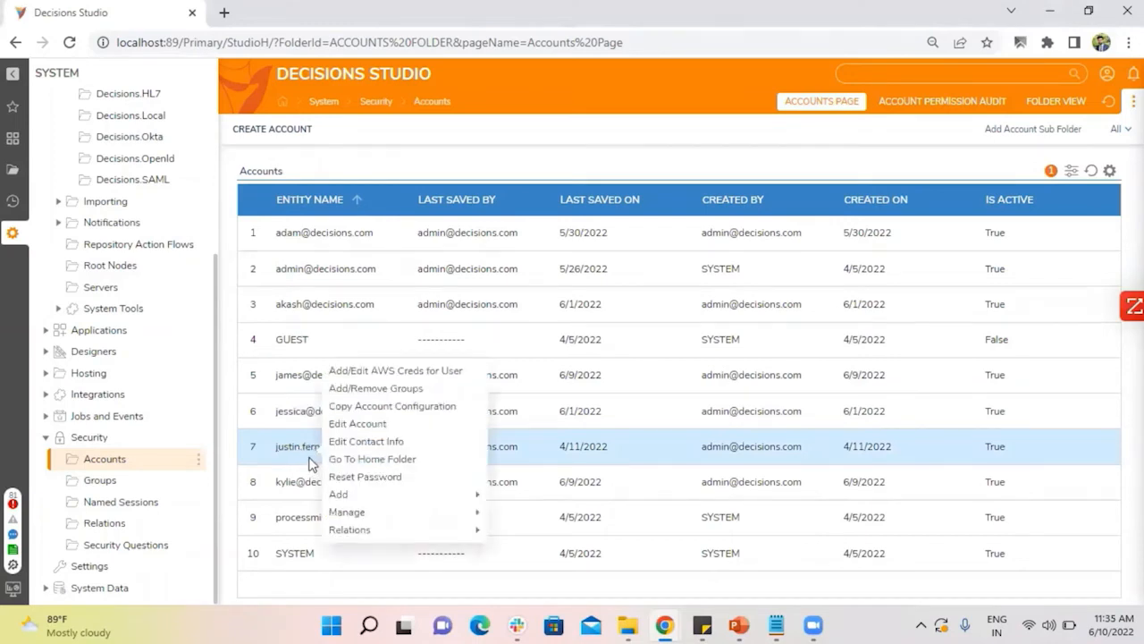
click(355, 427)
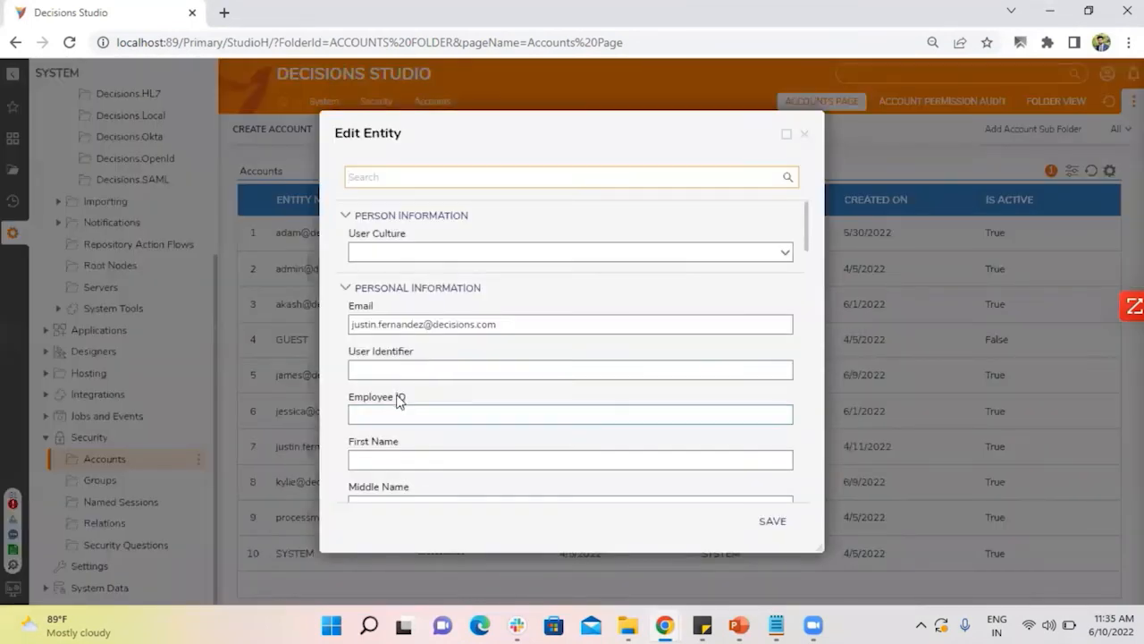
click(388, 374)
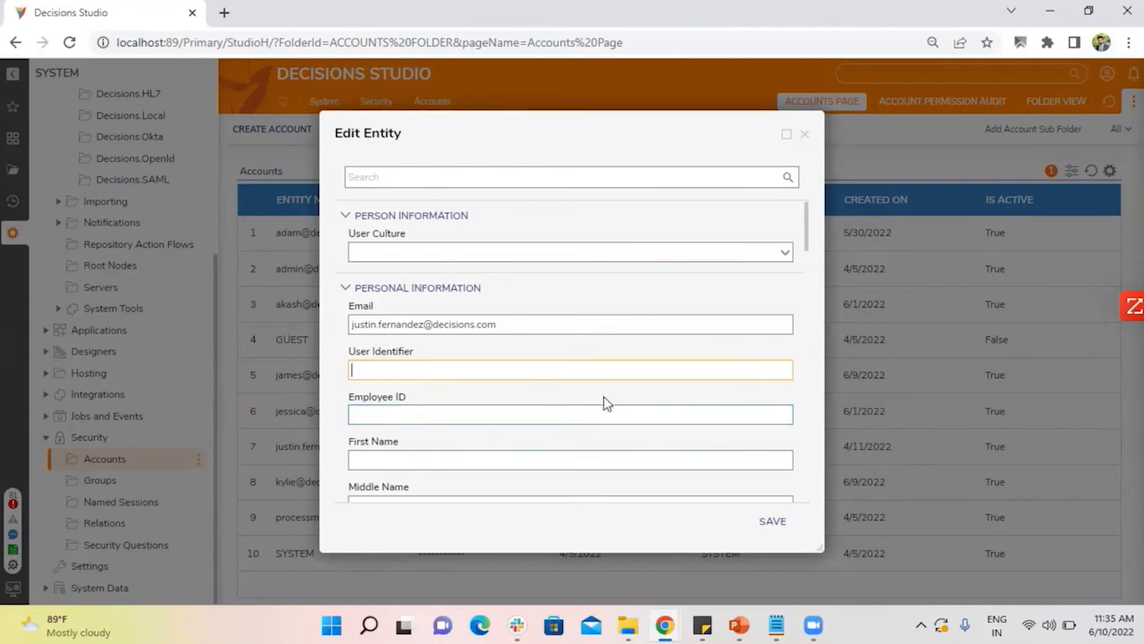
click(804, 135)
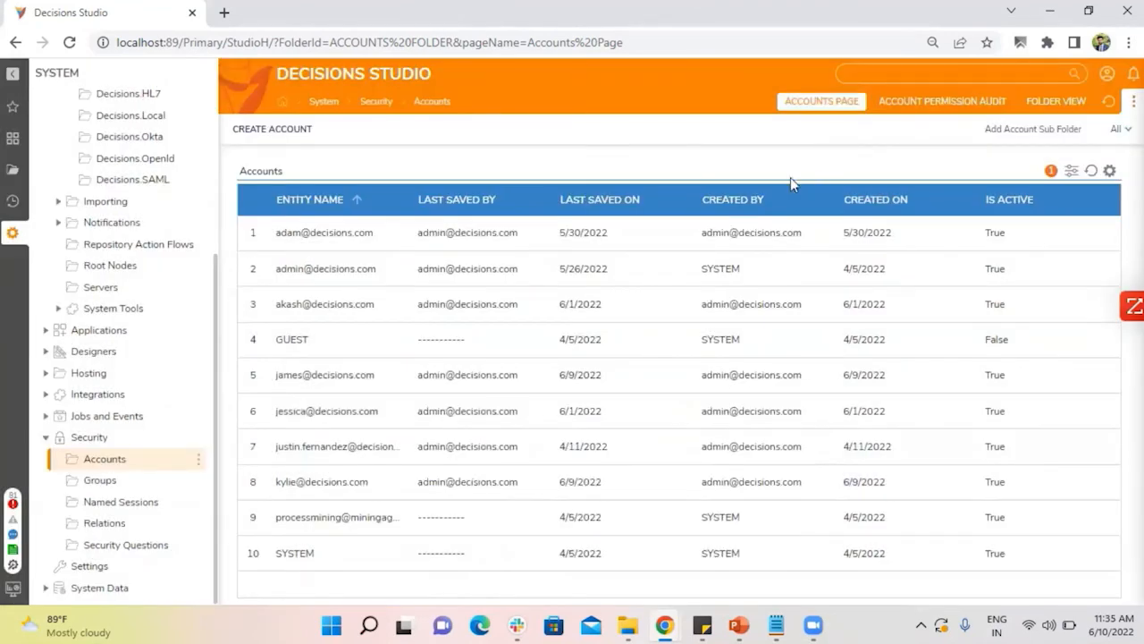
Log out of Decisions Studio to its login page, and switch to the Authentication Overview Slides in PowerPoint.
click(1105, 80)
click(1033, 289)
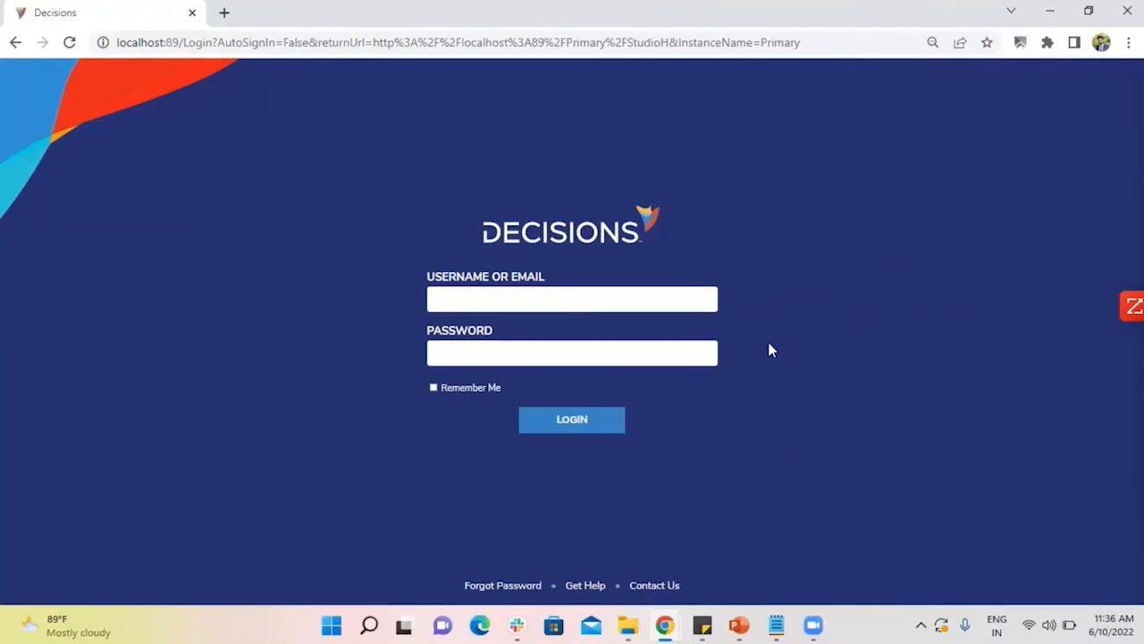
click(445, 295)
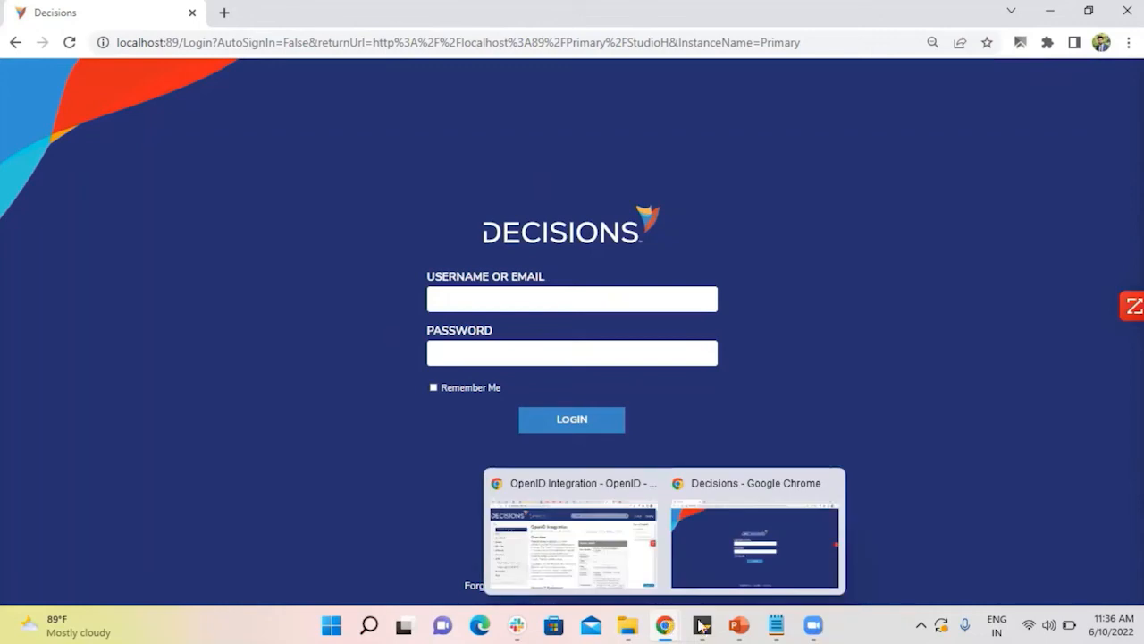
click(747, 626)
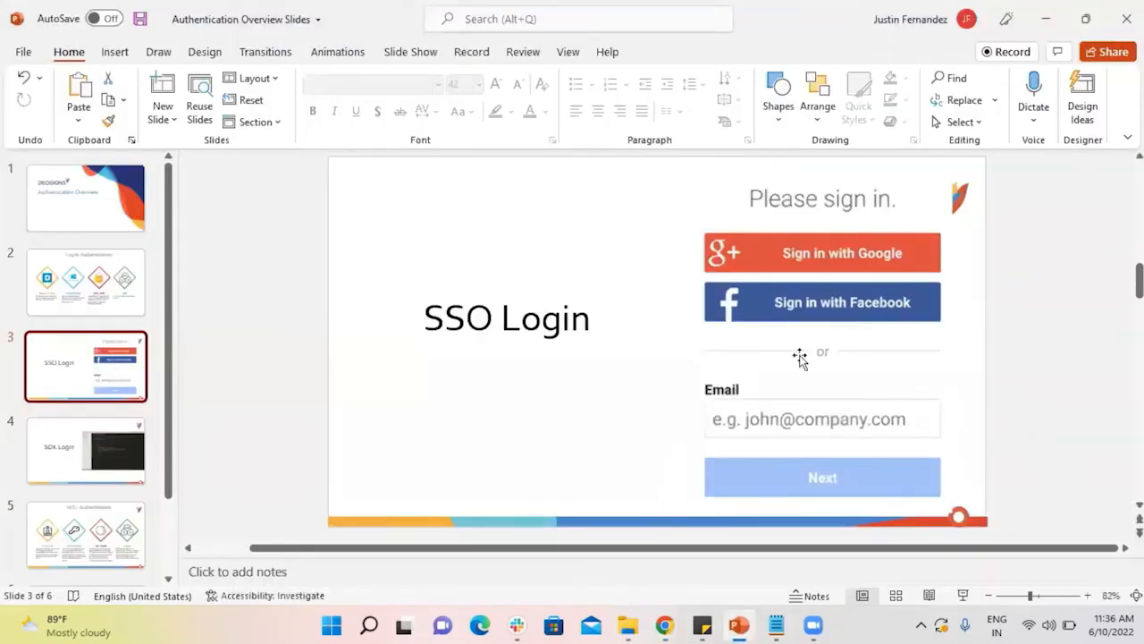